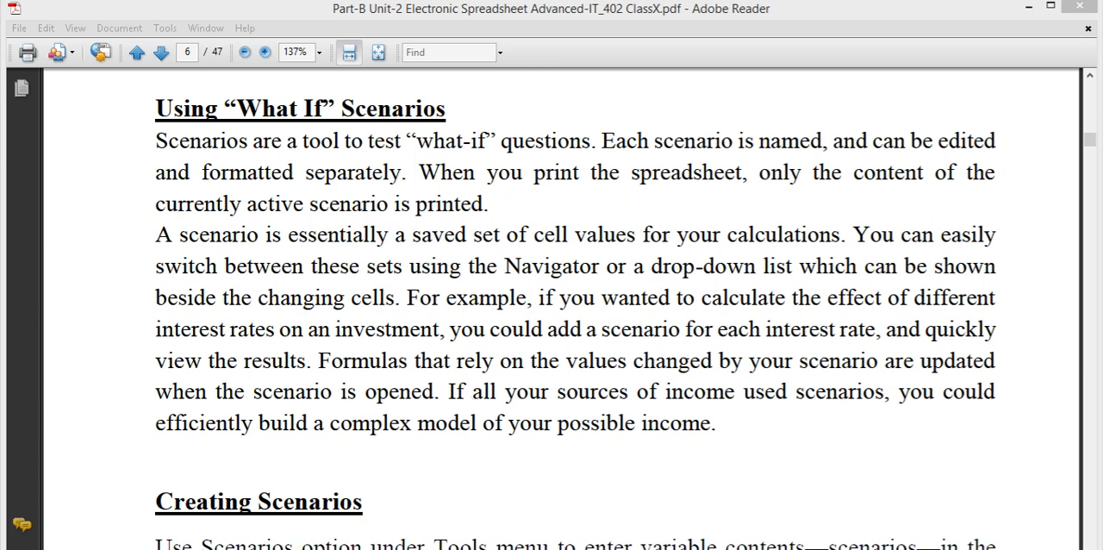
Switch to OpenOffice Calc and set the principal amount in B2 to 30000
left_click(332, 549)
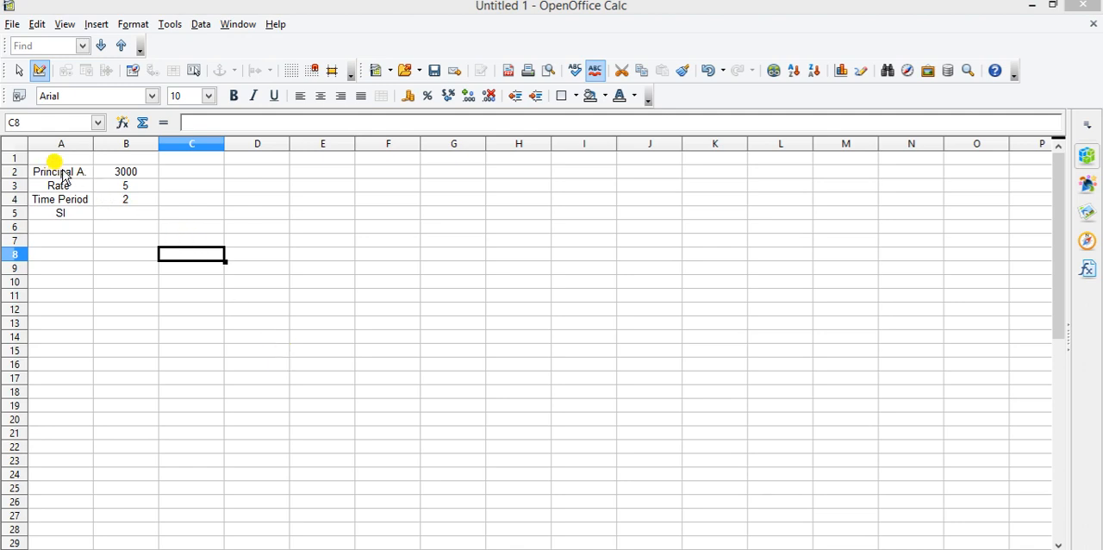
left_click(132, 178)
type("3000")
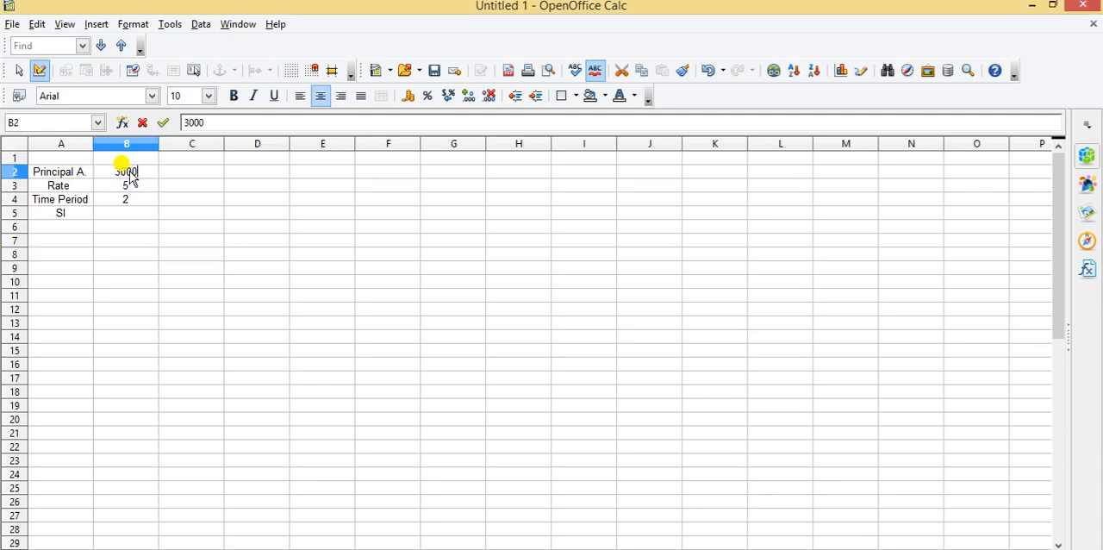
type("0")
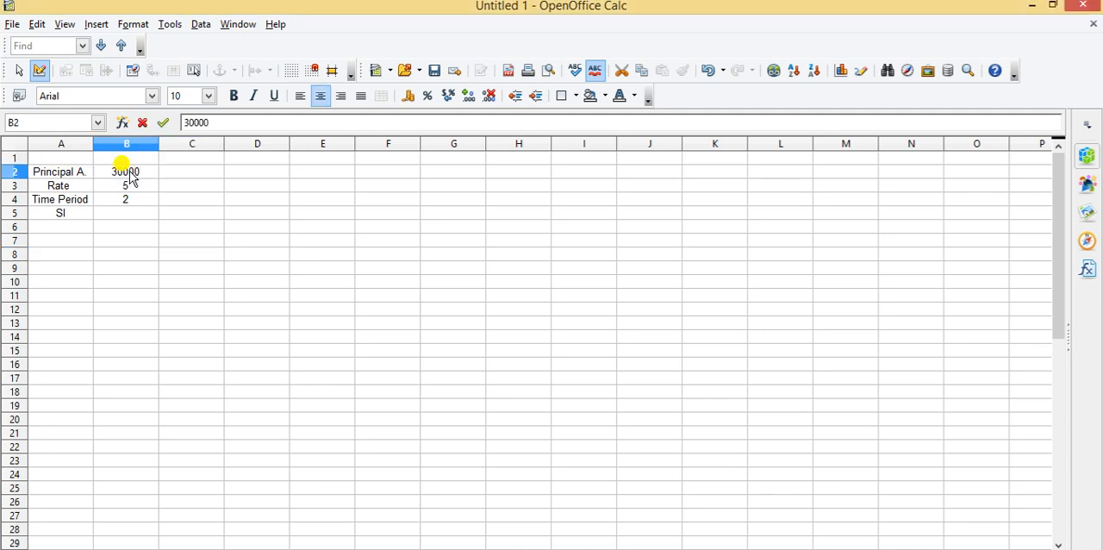
Calculate the simple interest in B5 with the formula =B2*B3*B4/100
left_click(118, 216)
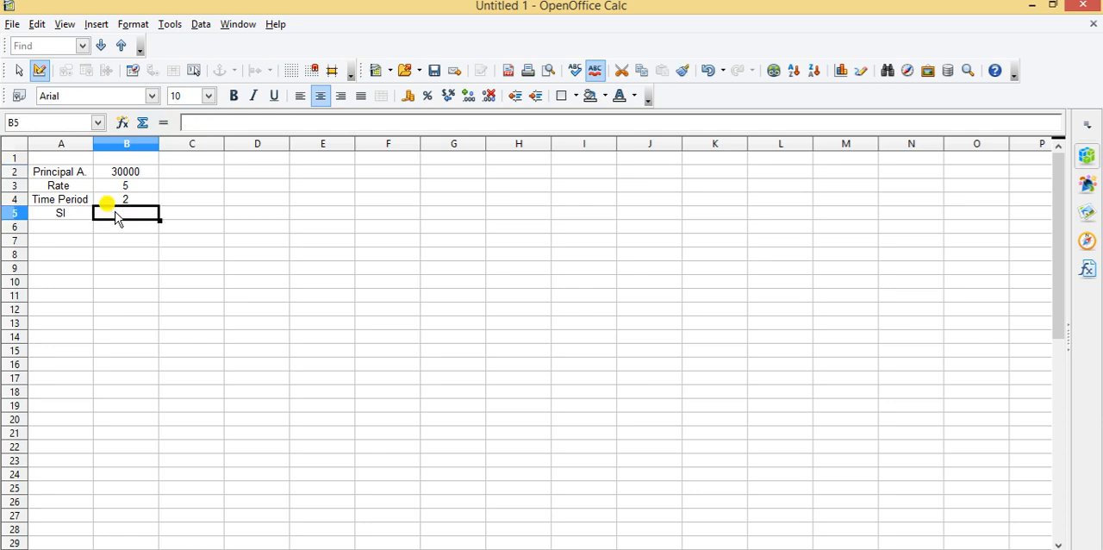
type("=")
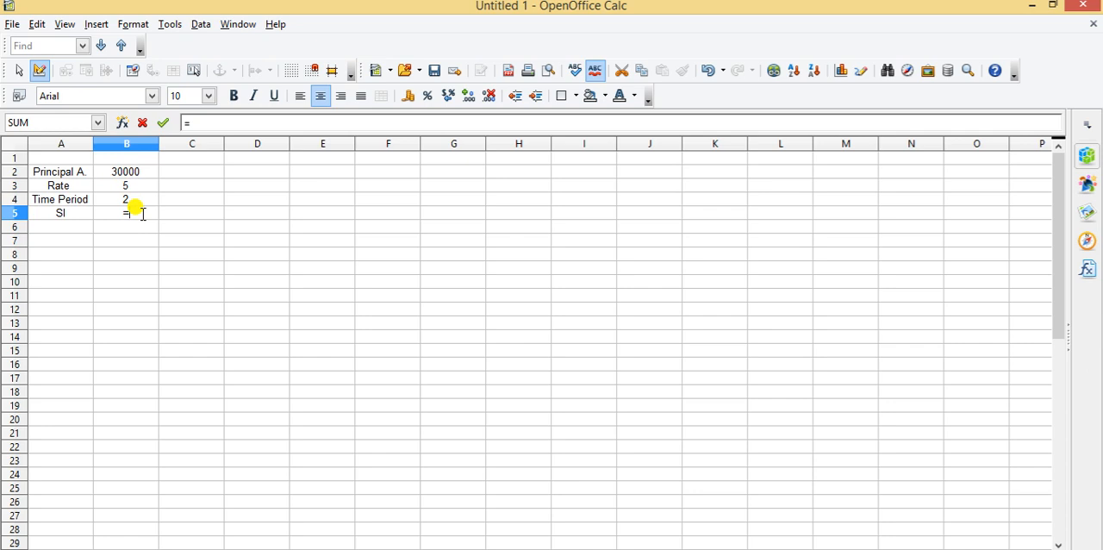
left_click(134, 173)
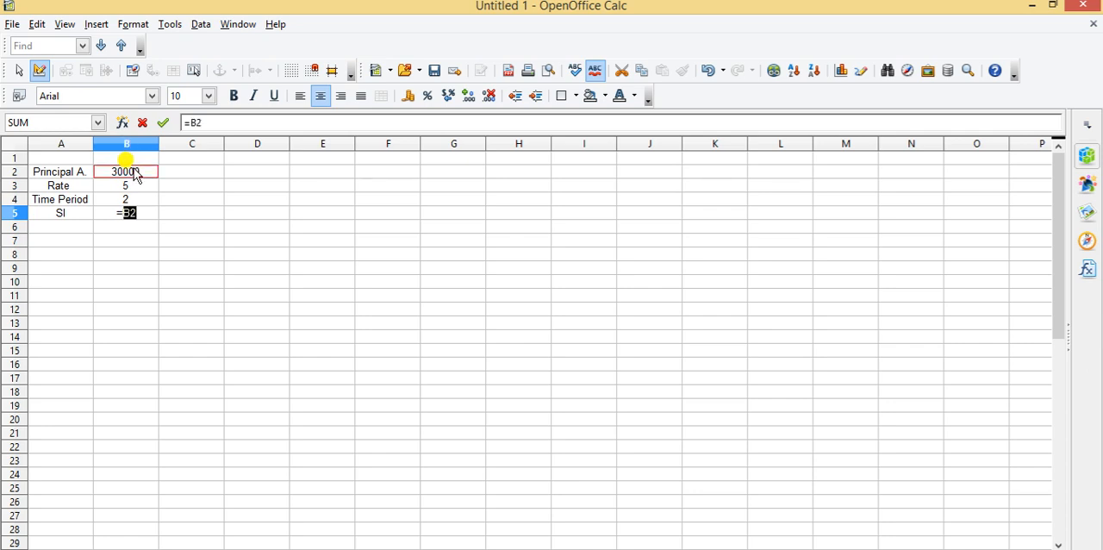
type("*")
left_click(127, 188)
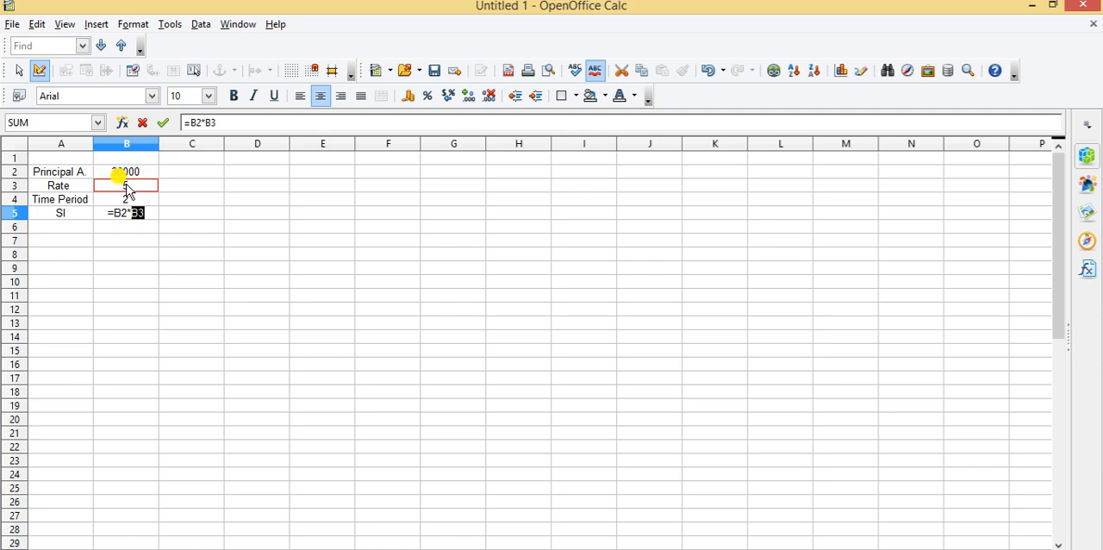
type("*")
left_click(128, 201)
type("/100")
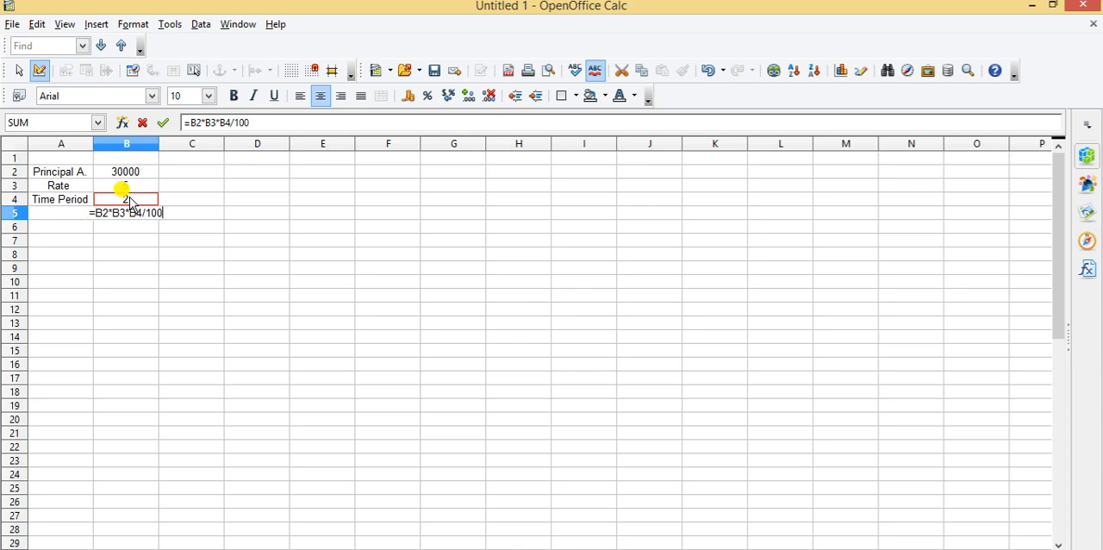
key("Return")
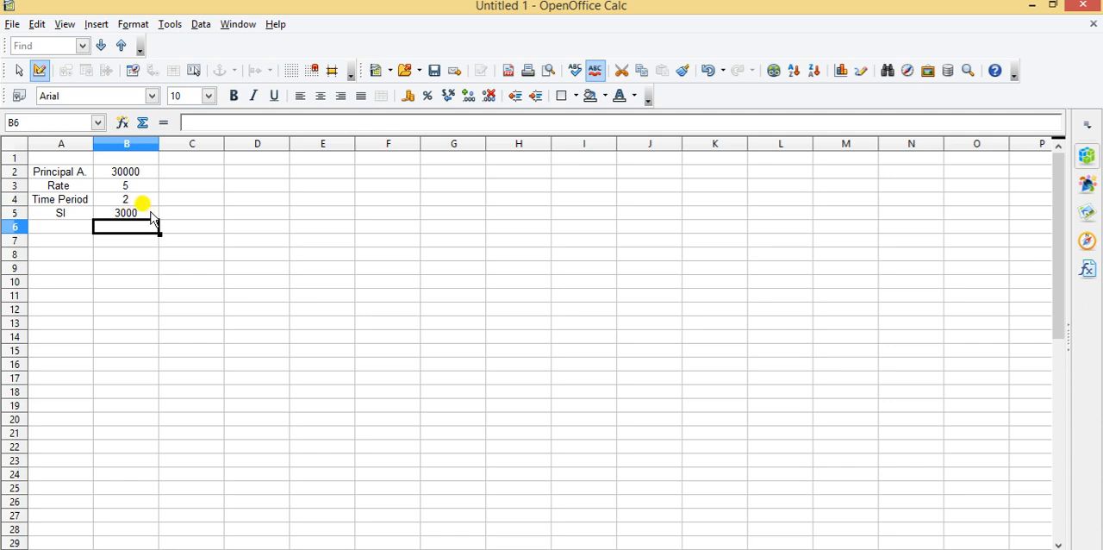
left_click(101, 245)
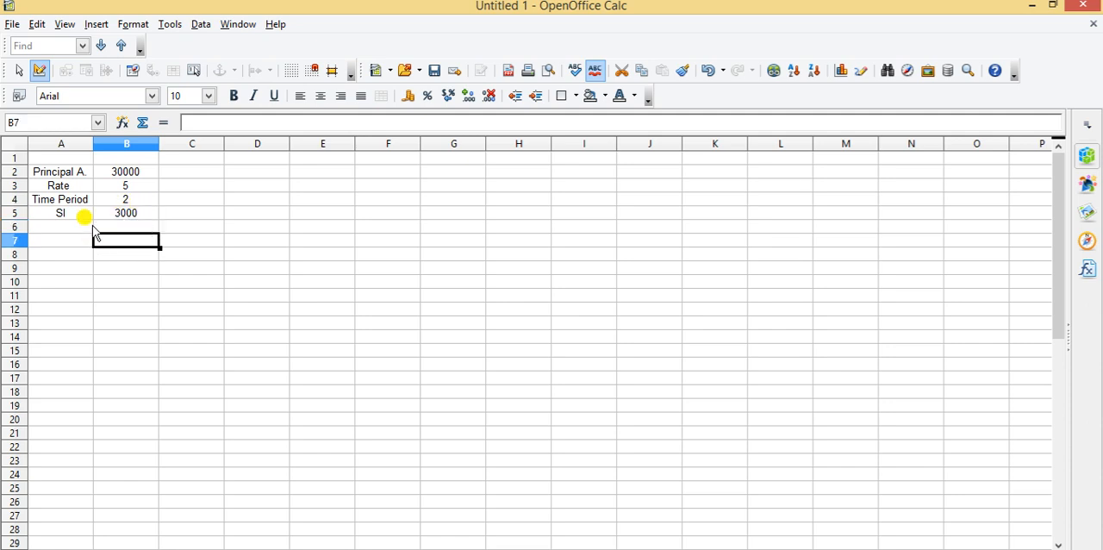
Start a new scenario for the range A2:B5 and name it M1
left_click(60, 174)
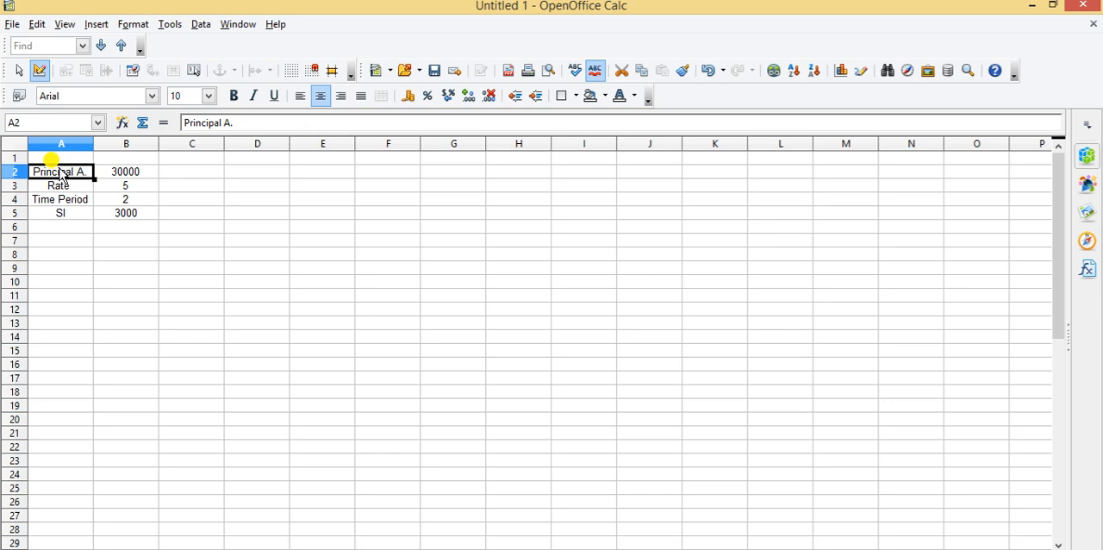
key("shift+Down")
key("shift+Down")
key("shift+Down")
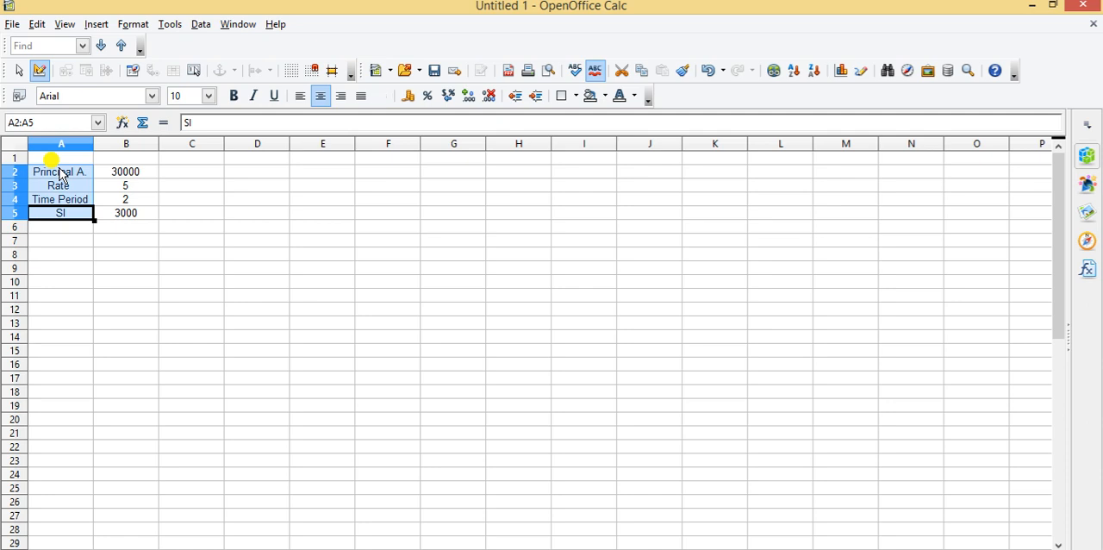
key("shift+Right")
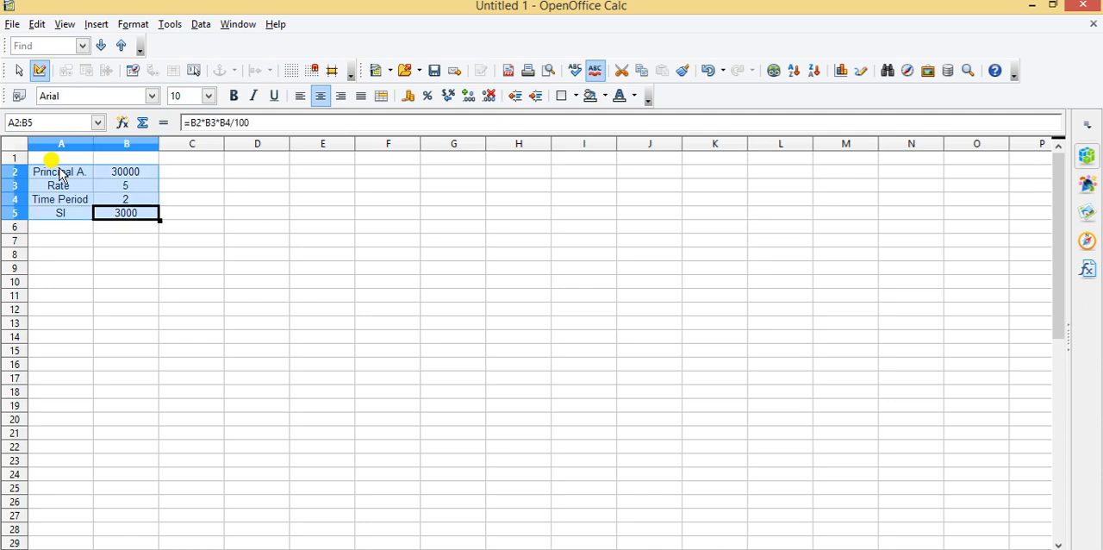
left_click(170, 26)
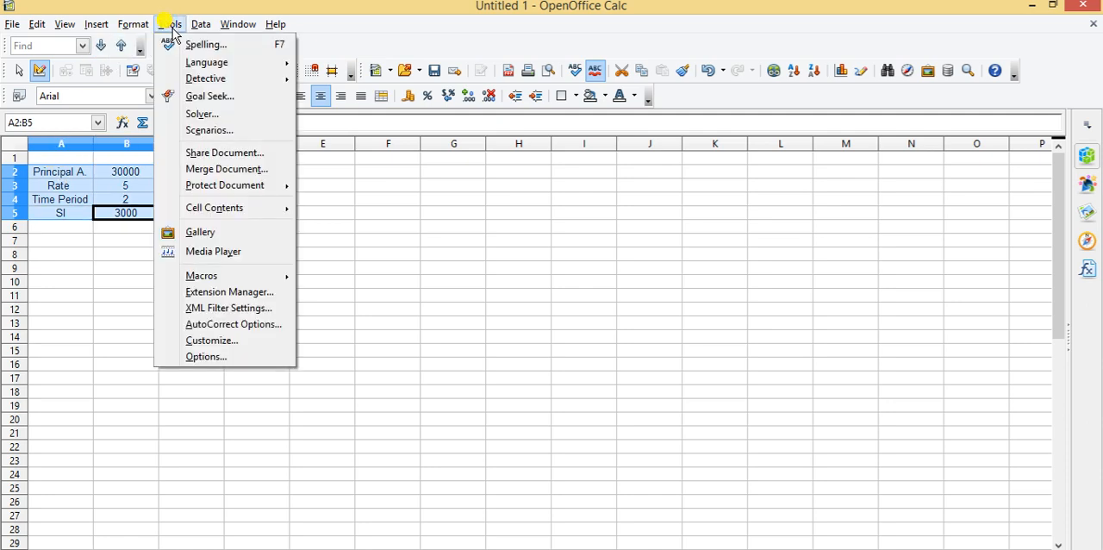
left_click(218, 131)
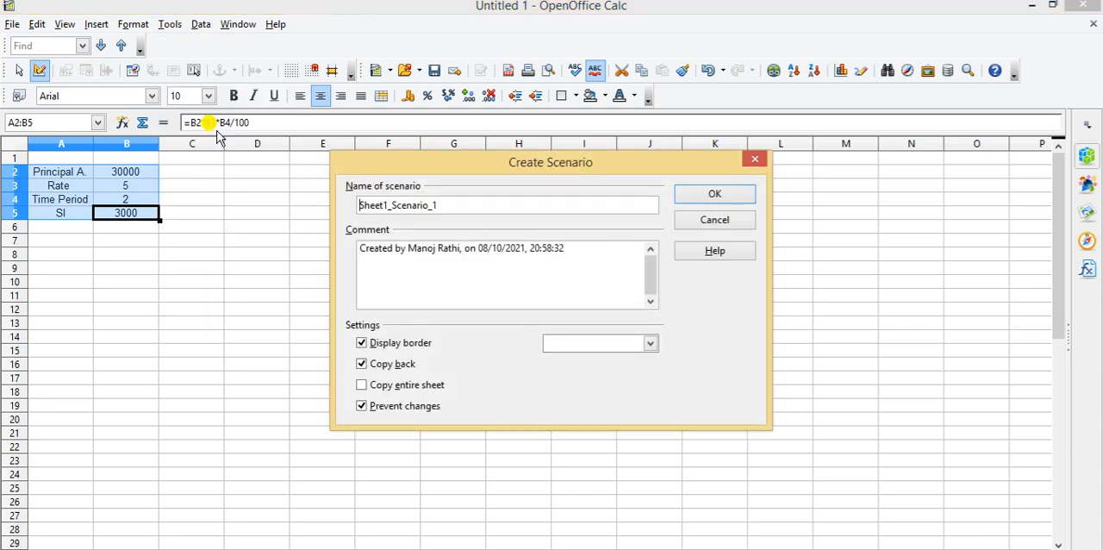
left_click(460, 204)
key("BackSpace")
key("BackSpace")
key("BackSpace")
key("BackSpace")
key("BackSpace")
key("BackSpace")
key("BackSpace")
key("BackSpace")
key("BackSpace")
key("BackSpace")
key("BackSpace")
key("BackSpace")
key("BackSpace")
key("BackSpace")
key("BackSpace")
key("BackSpace")
key("BackSpace")
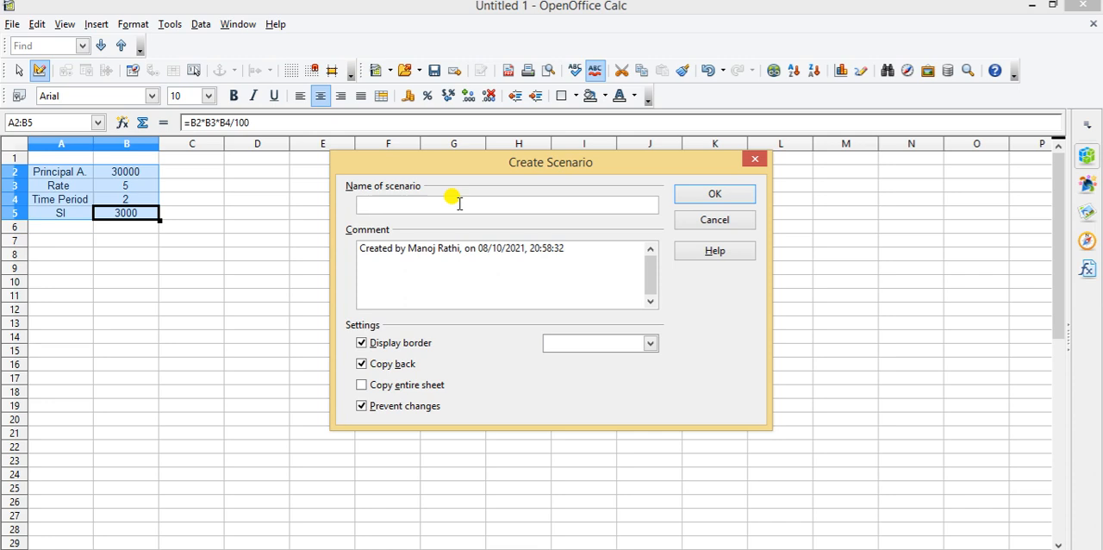
type("M1")
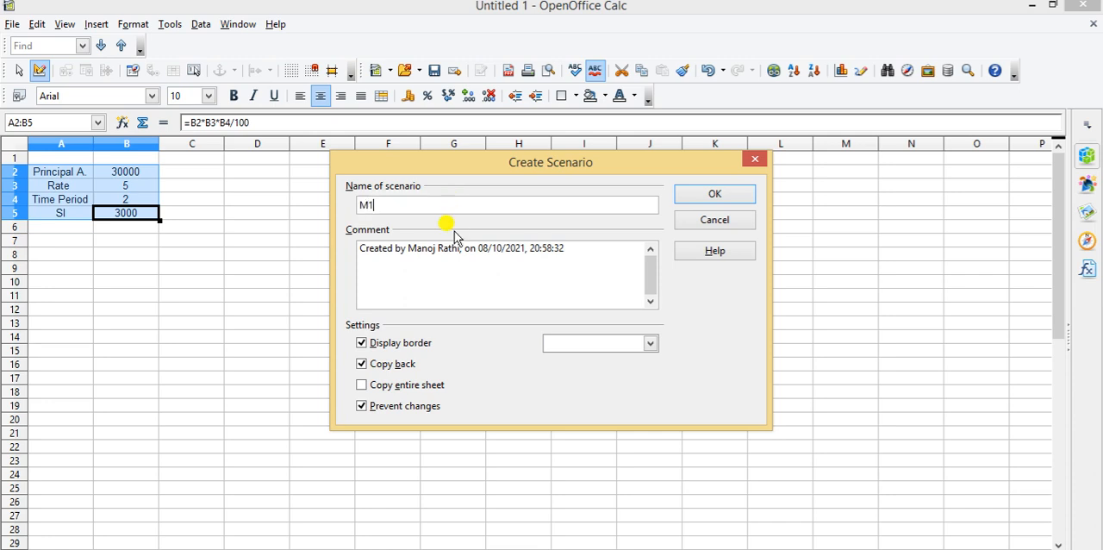
Add P=30000, R=5% and T=2 on separate lines below the existing text in the scenario comment
left_click(576, 248)
type("P")
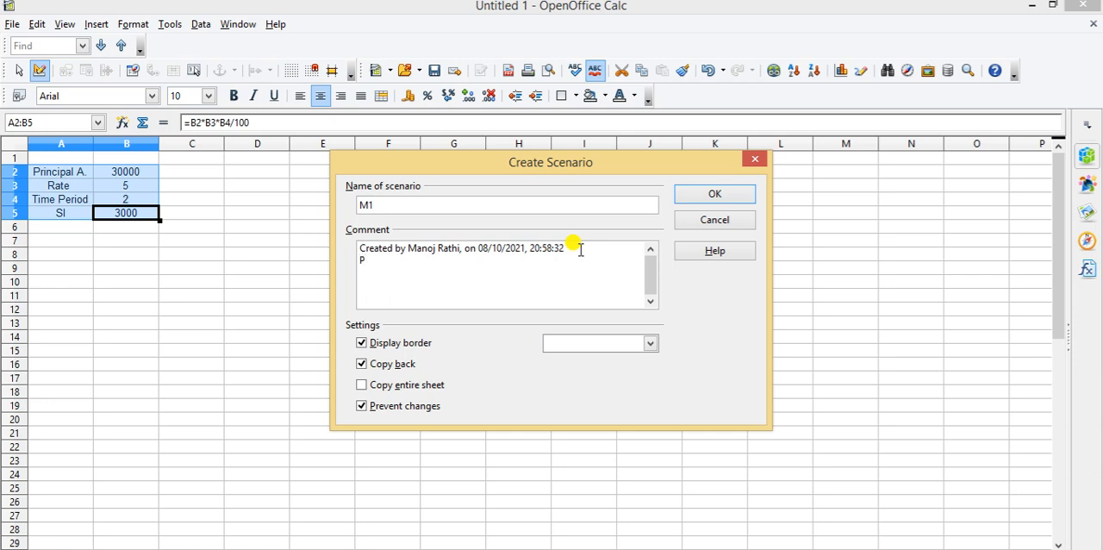
type("=30000,")
key("Return")
type("R=")
type("5")
type("% ")
type("T=")
type("2")
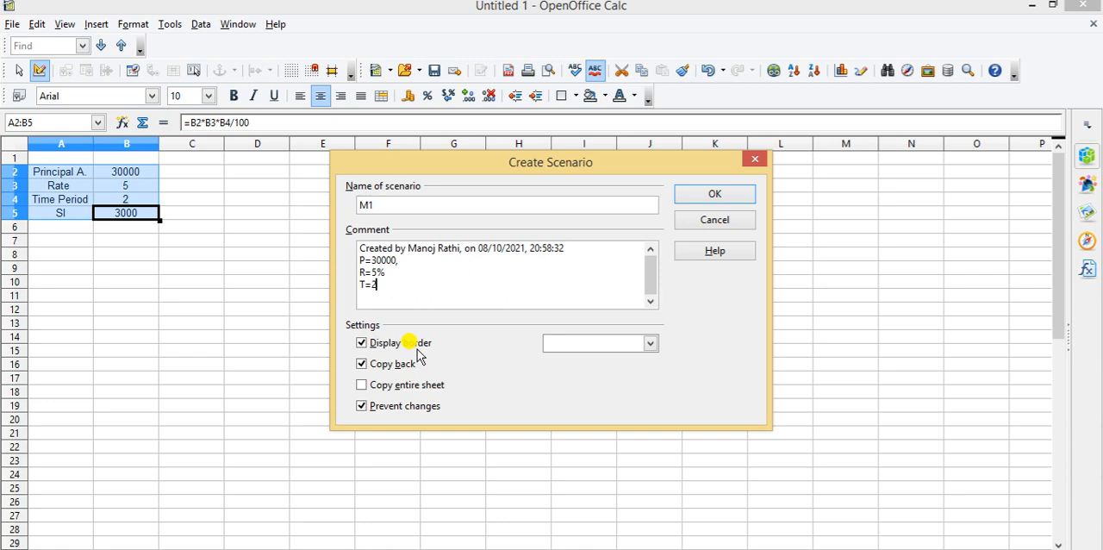
Keep Display border on, turn off Copy back and create the M1 scenario
left_click(361, 343)
left_click(366, 346)
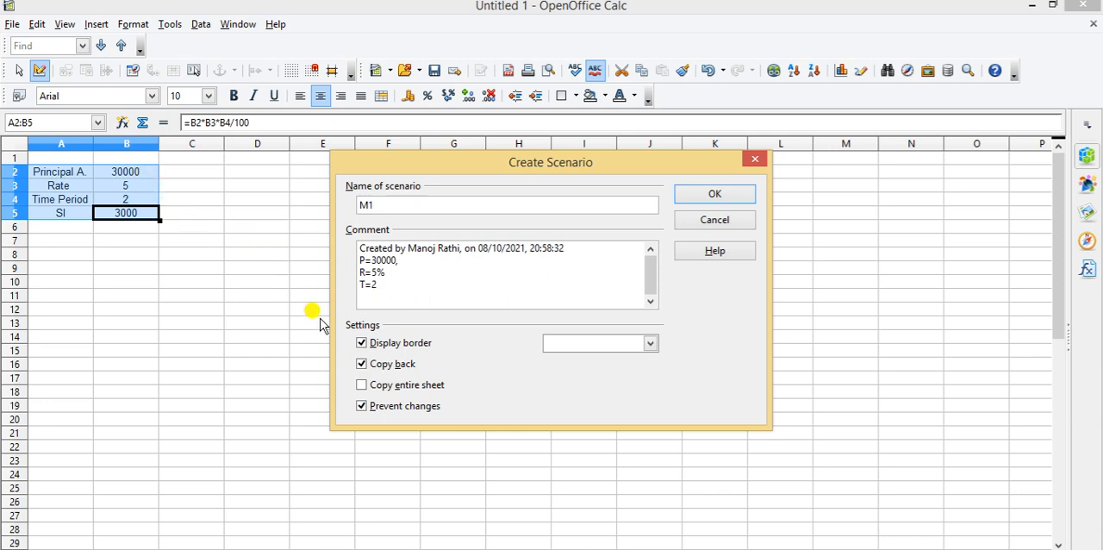
left_click(363, 367)
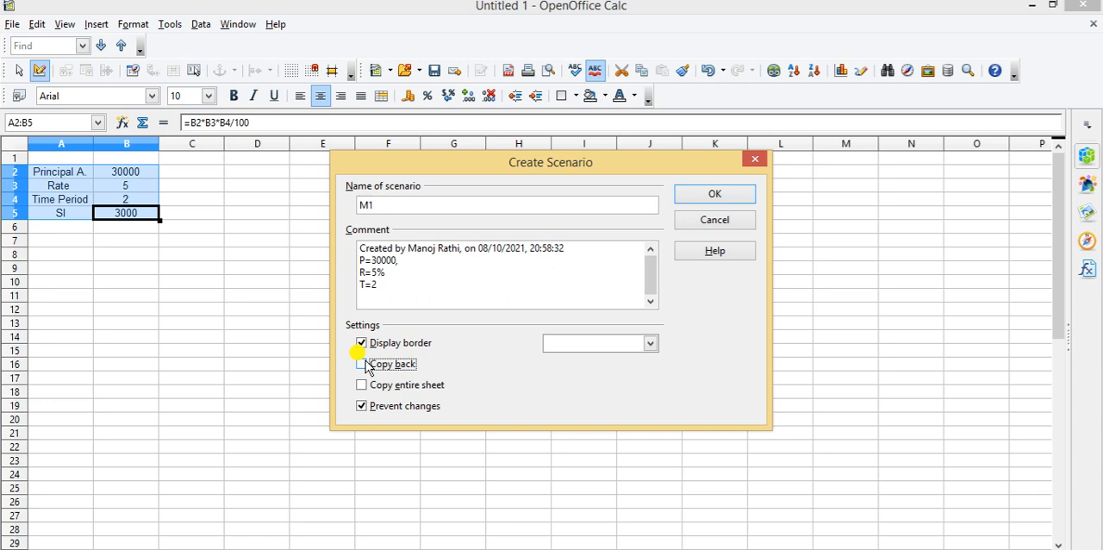
left_click(724, 197)
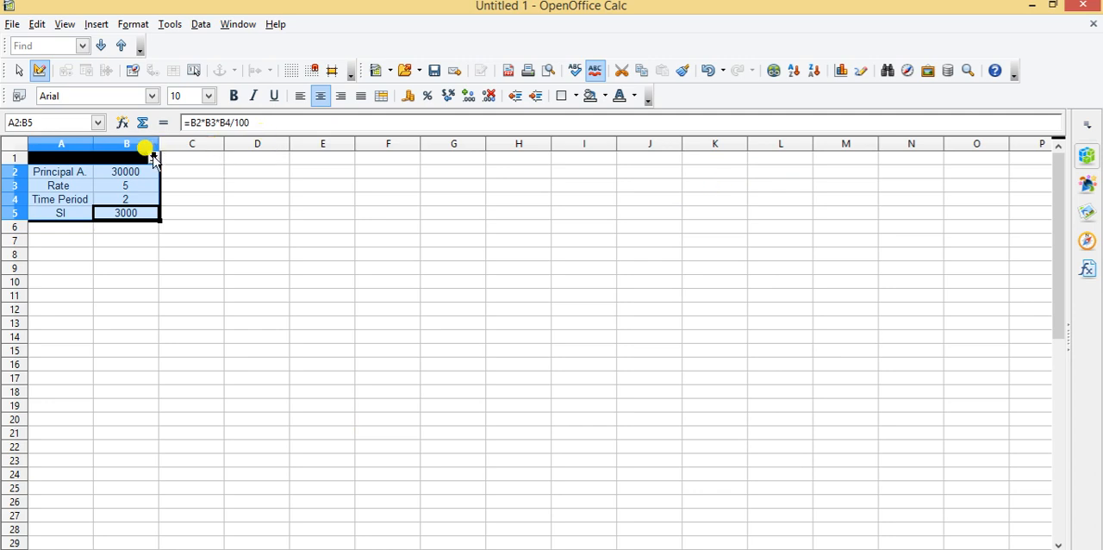
Apply the M1 scenario from the scenario list attached to the range, then deselect the table
left_click(153, 160)
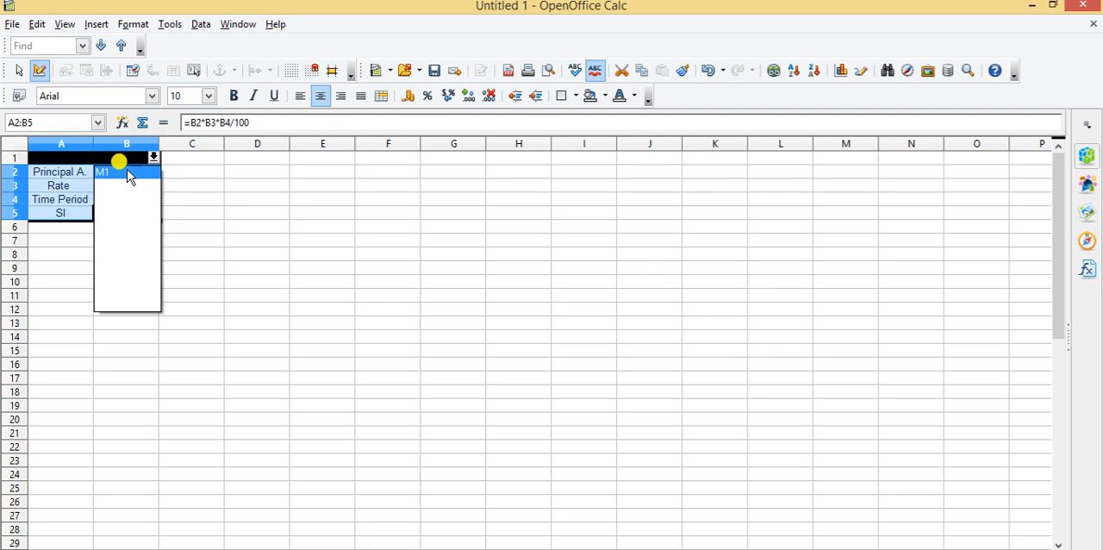
left_click(128, 170)
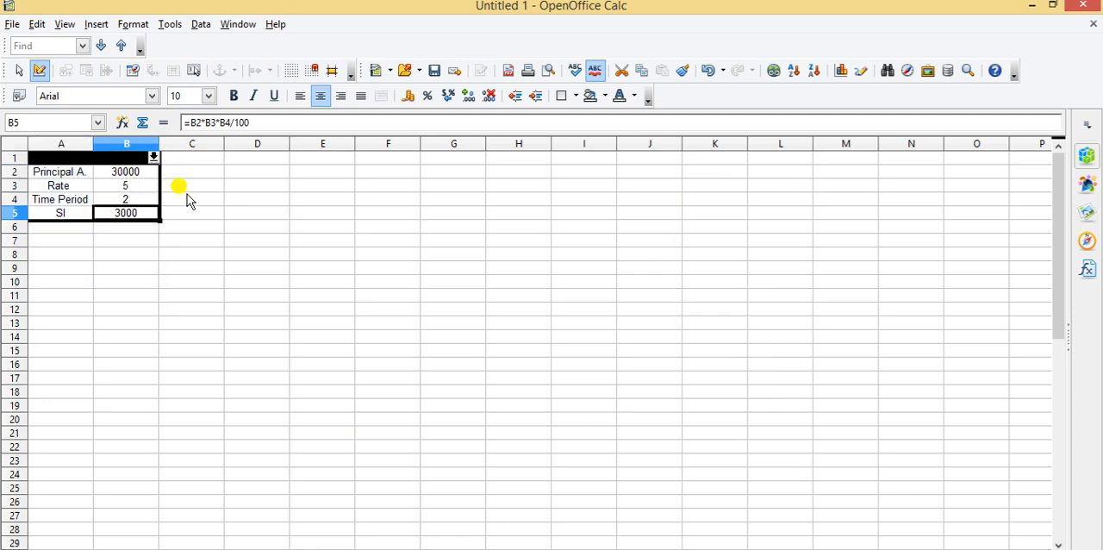
left_click(182, 241)
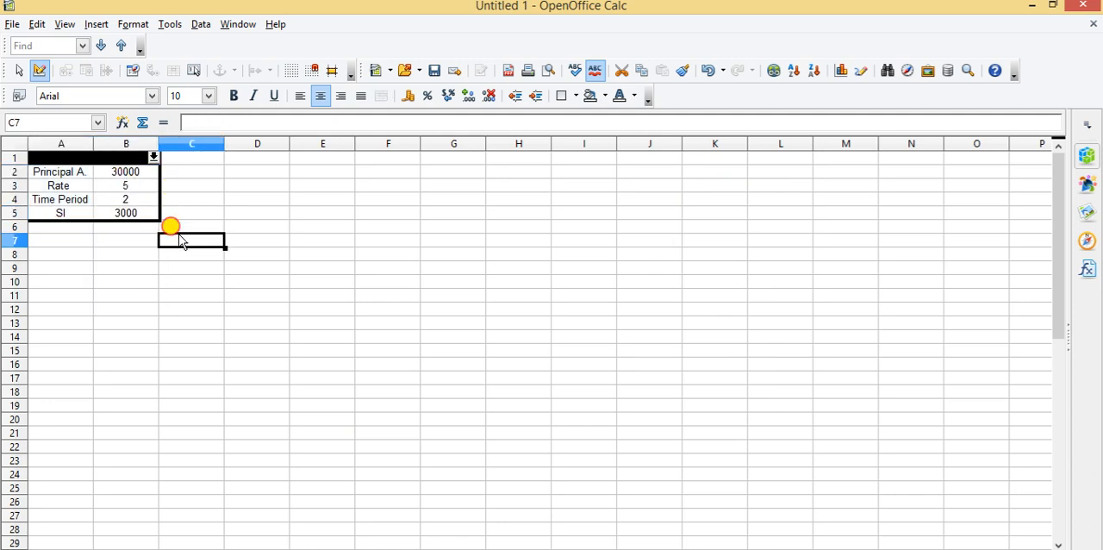
left_click(79, 174)
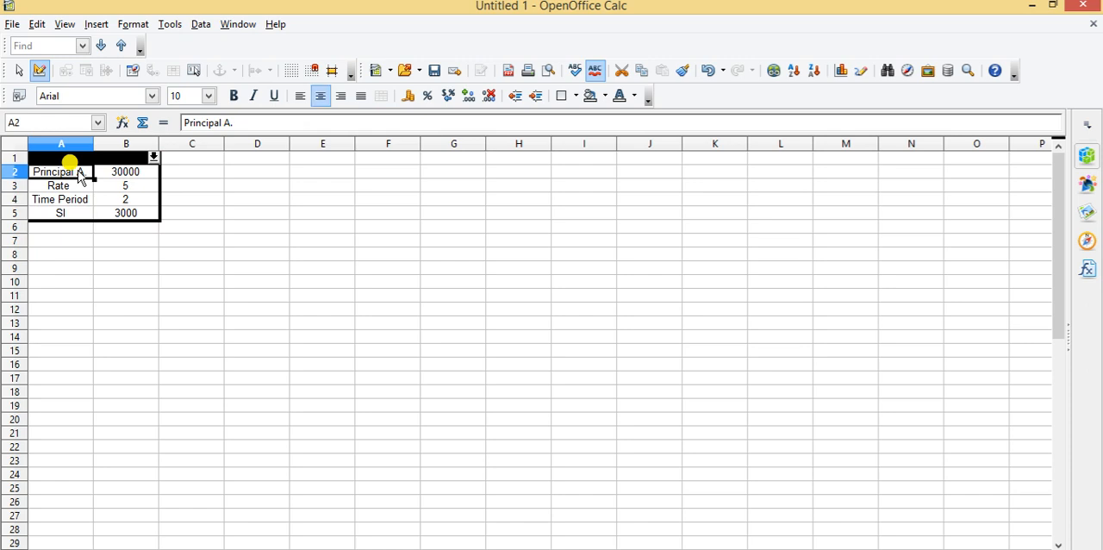
key("shift+Down")
key("shift+Down")
key("shift+Down")
key("shift+Right")
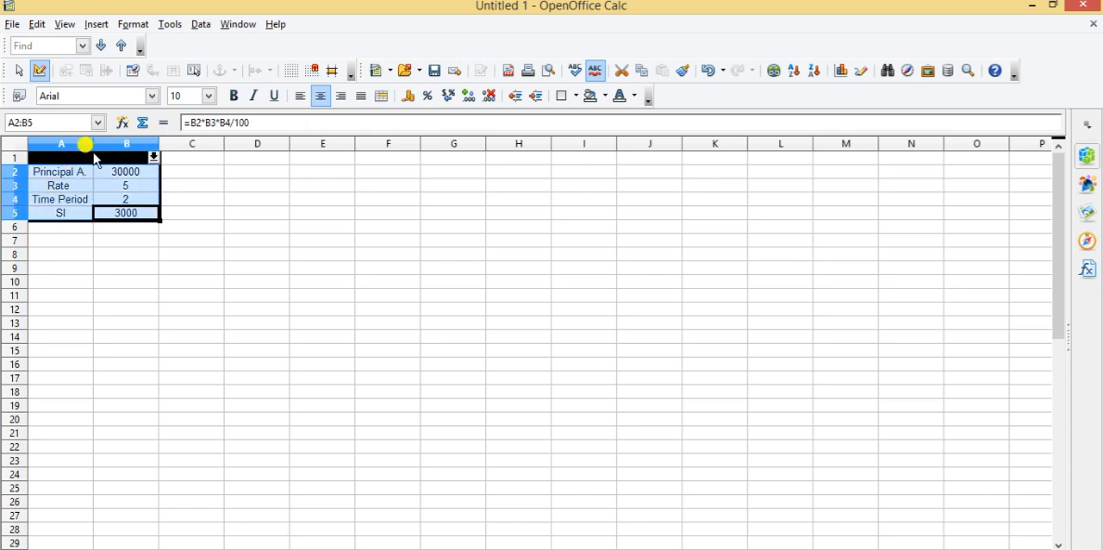
left_click(209, 244)
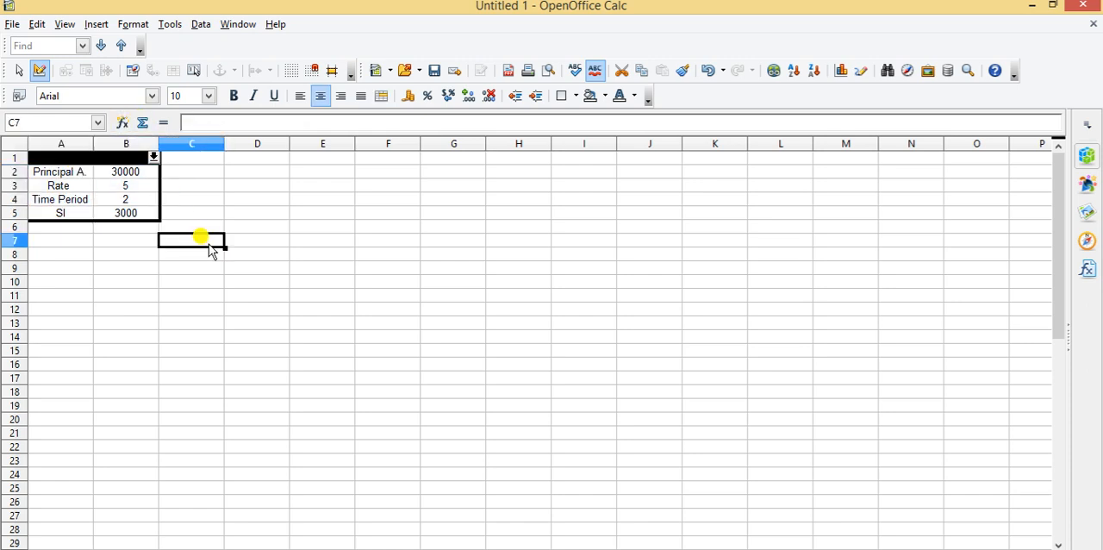
Set the principal amount in B2 to 20000
left_click(143, 177)
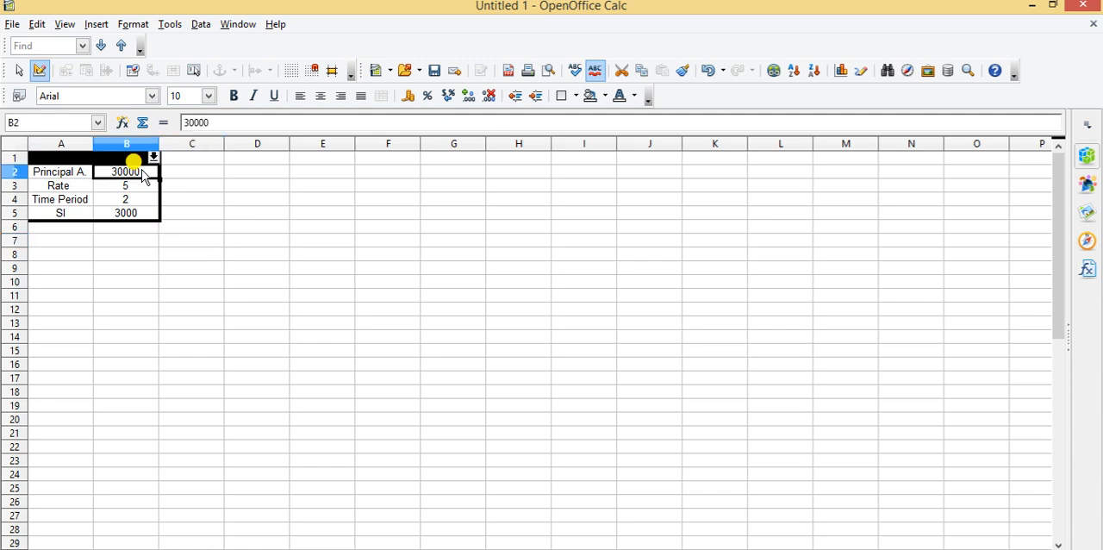
type("20000")
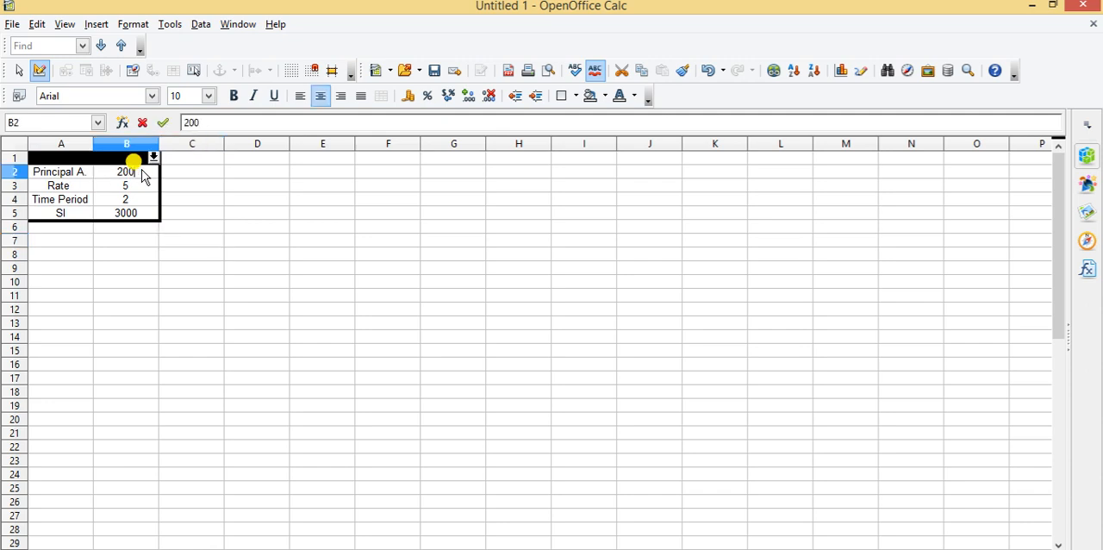
left_click(155, 240)
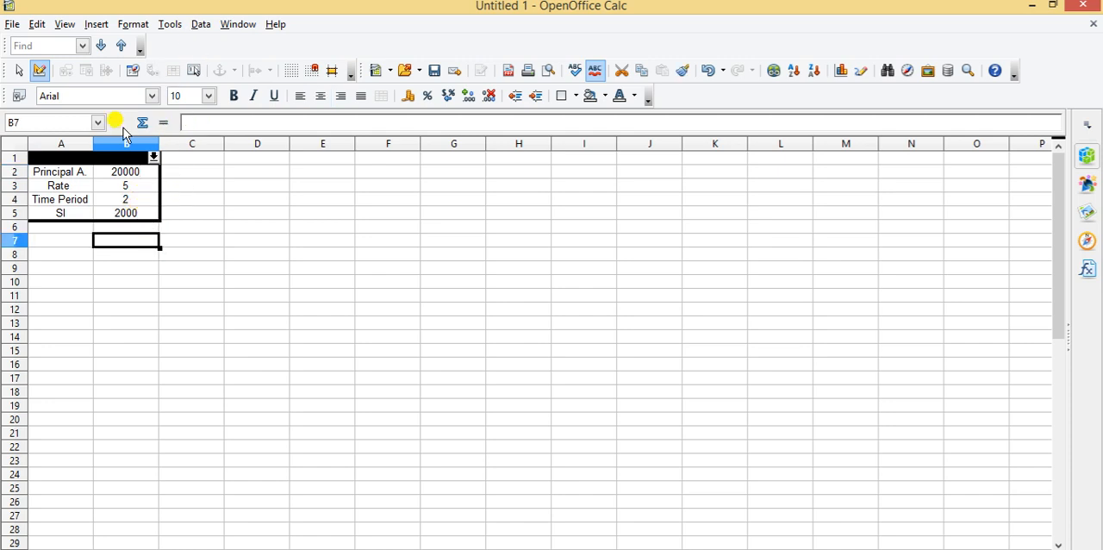
Start a new scenario for the range A2:B5 and name it M2
left_click(53, 175)
key("shift+Down")
key("shift+Down")
key("shift+Down")
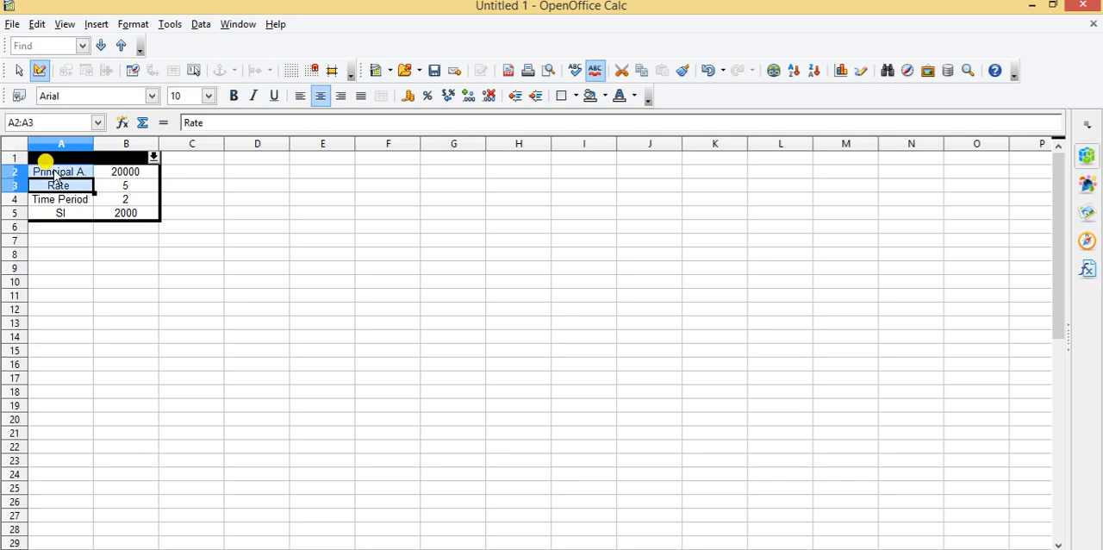
key("shift+Right")
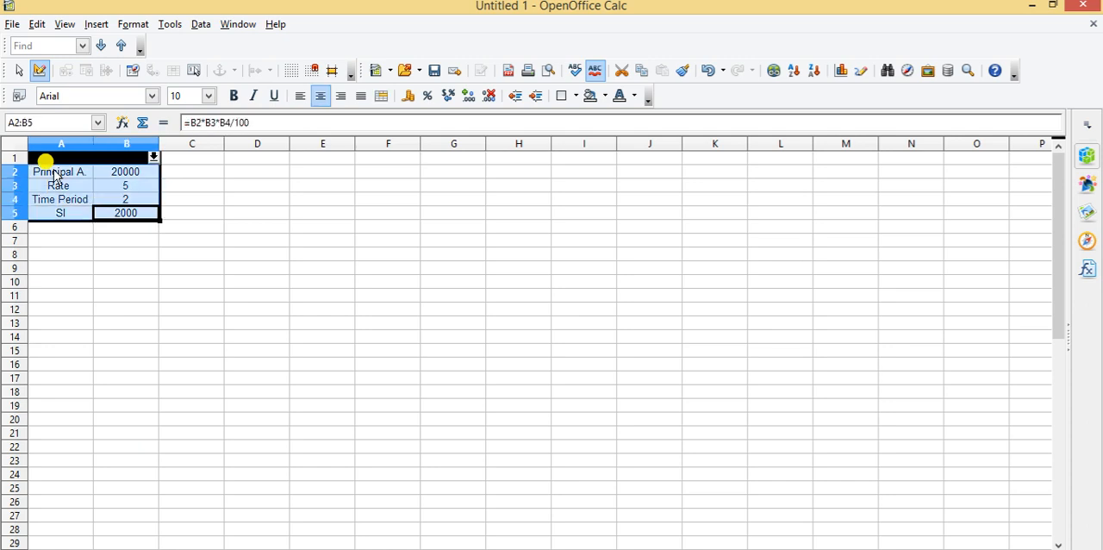
left_click(170, 25)
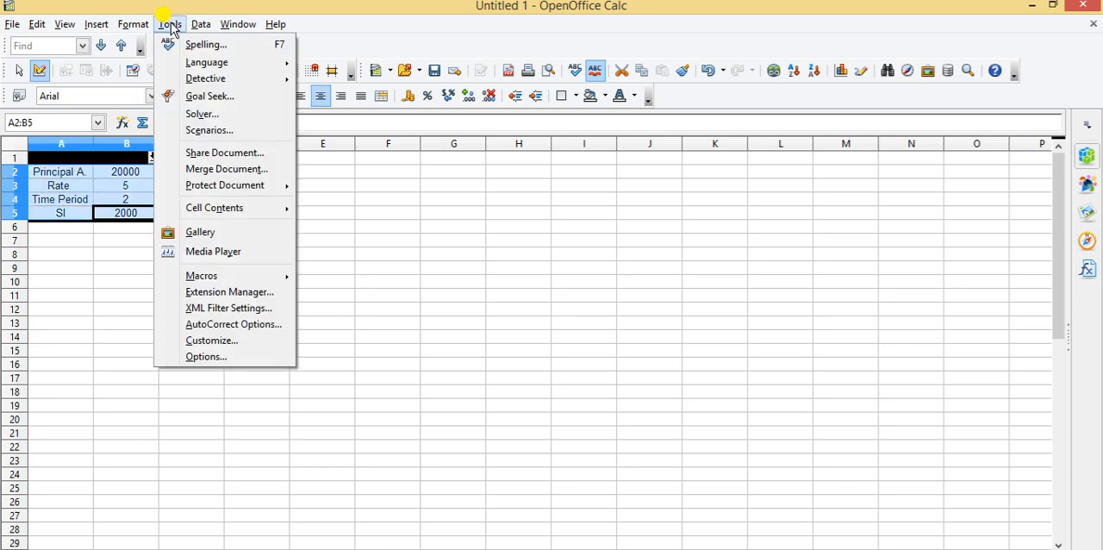
left_click(222, 130)
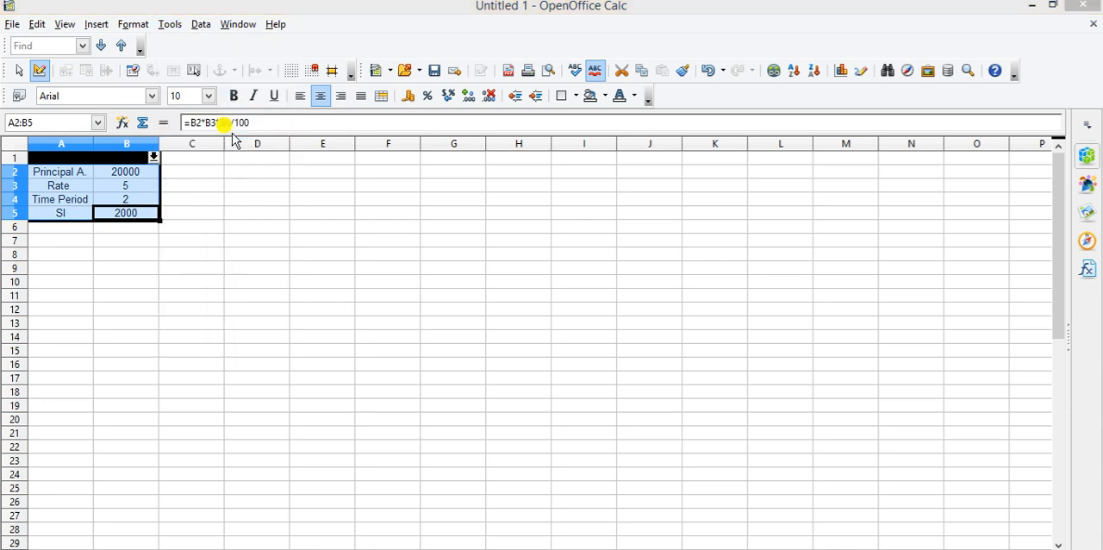
left_click(452, 203)
key("BackSpace")
key("BackSpace")
key("BackSpace")
key("BackSpace")
key("BackSpace")
key("BackSpace")
key("BackSpace")
key("BackSpace")
key("BackSpace")
key("BackSpace")
key("BackSpace")
key("BackSpace")
key("BackSpace")
key("BackSpace")
key("BackSpace")
key("BackSpace")
key("BackSpace")
type("M2")
Add P=20000, R=5% and T=2 on separate lines of the M2 comment and create the scenario with Copy back off
left_click(583, 248)
key("Return")
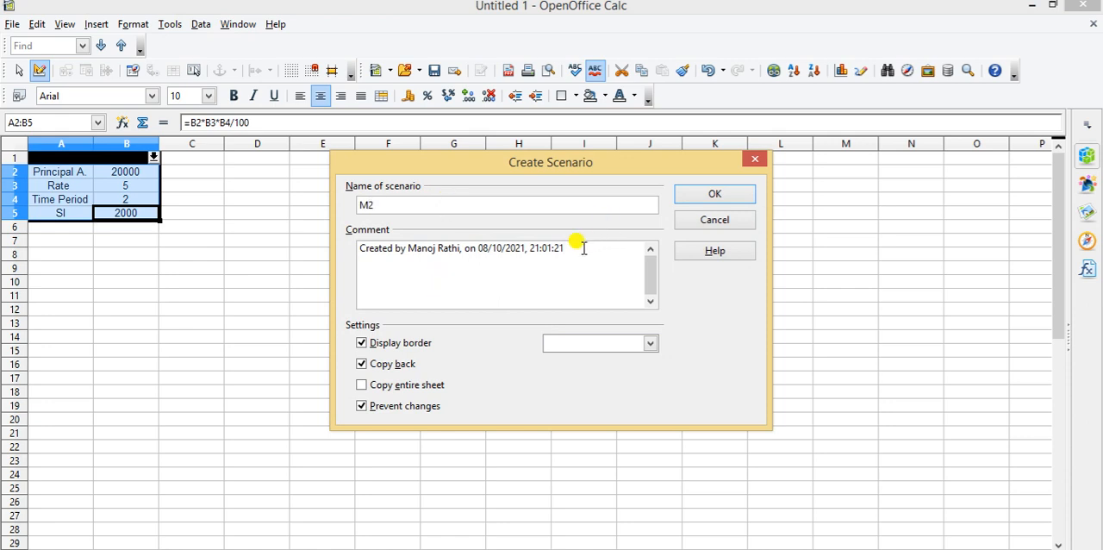
type("P=20000")
key("Return")
type("R=5%")
key("Return")
type("T=2")
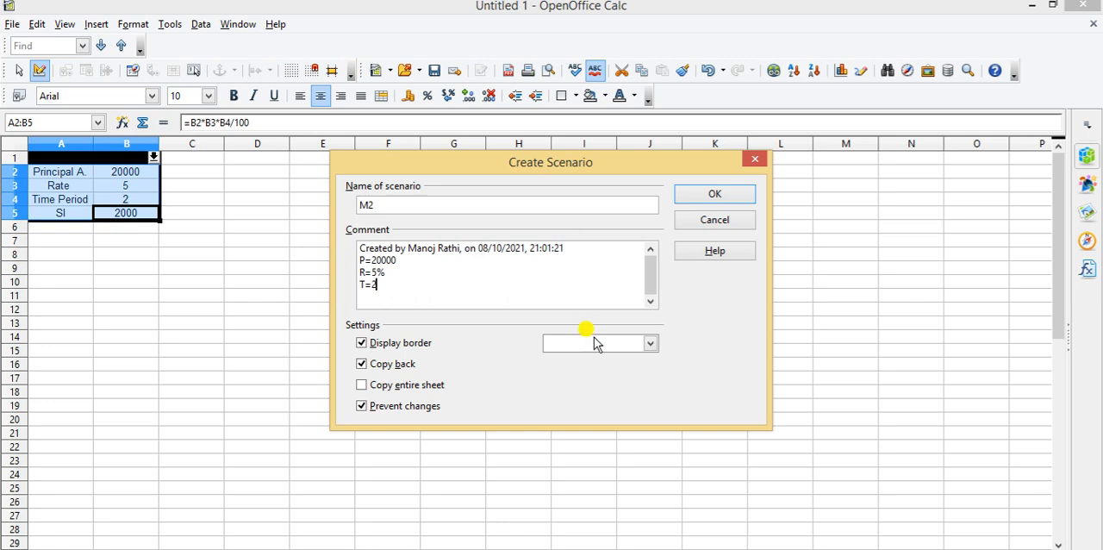
left_click(362, 366)
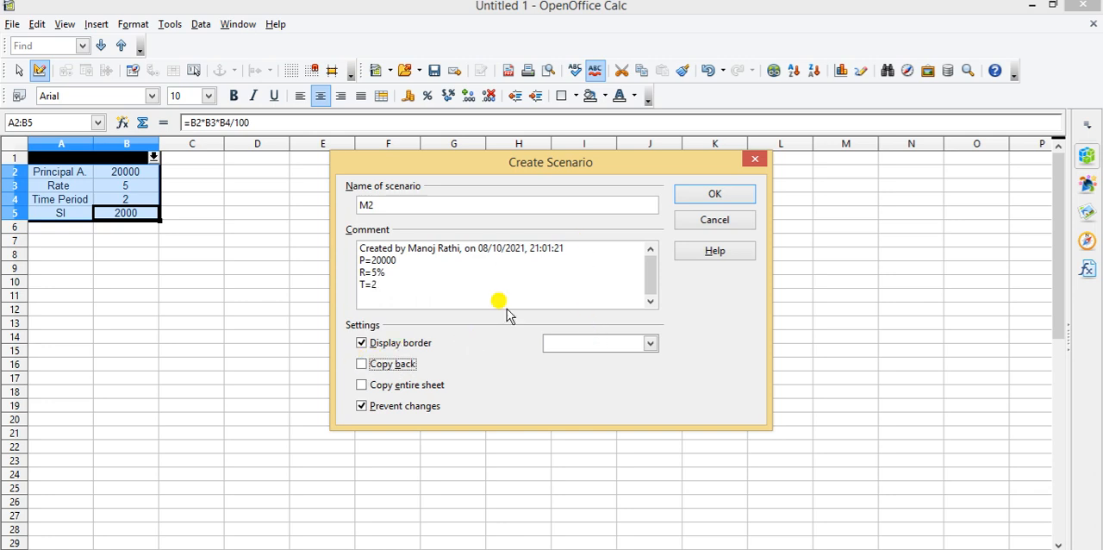
left_click(716, 194)
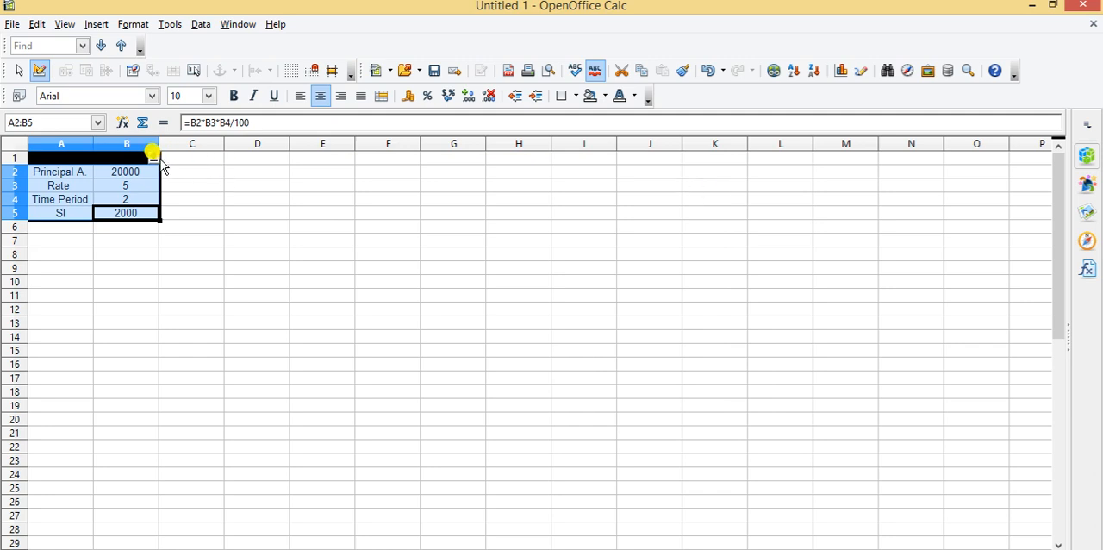
Switch the table to scenario M1 and back to M2 to compare their values, and deselect the table
left_click(153, 158)
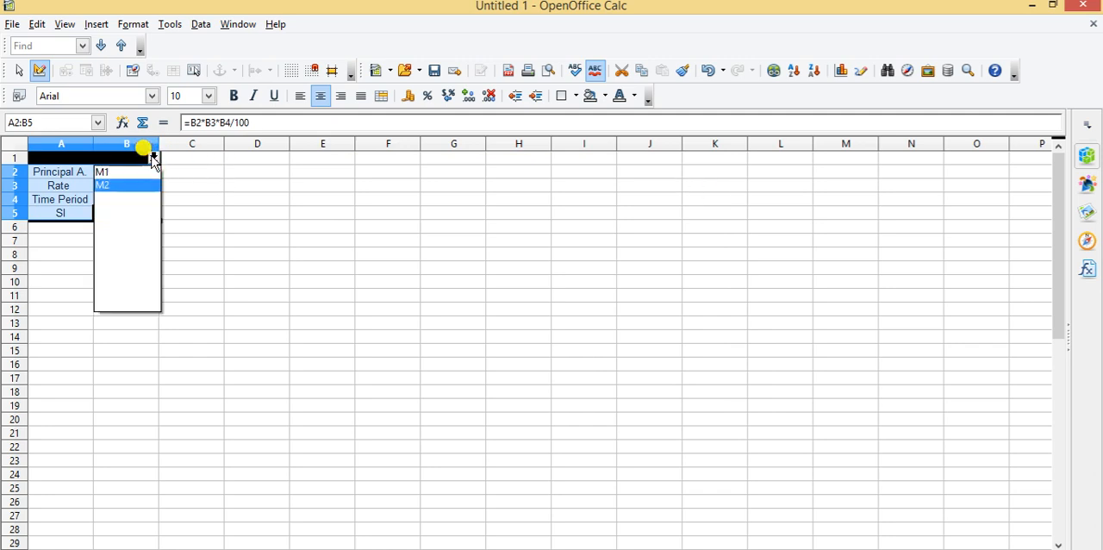
left_click(101, 172)
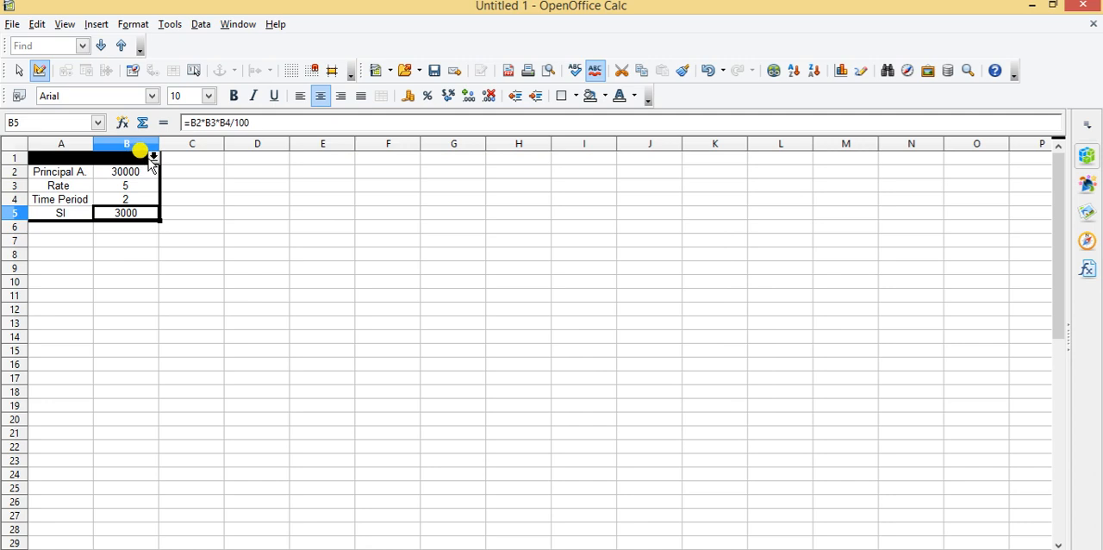
left_click(153, 158)
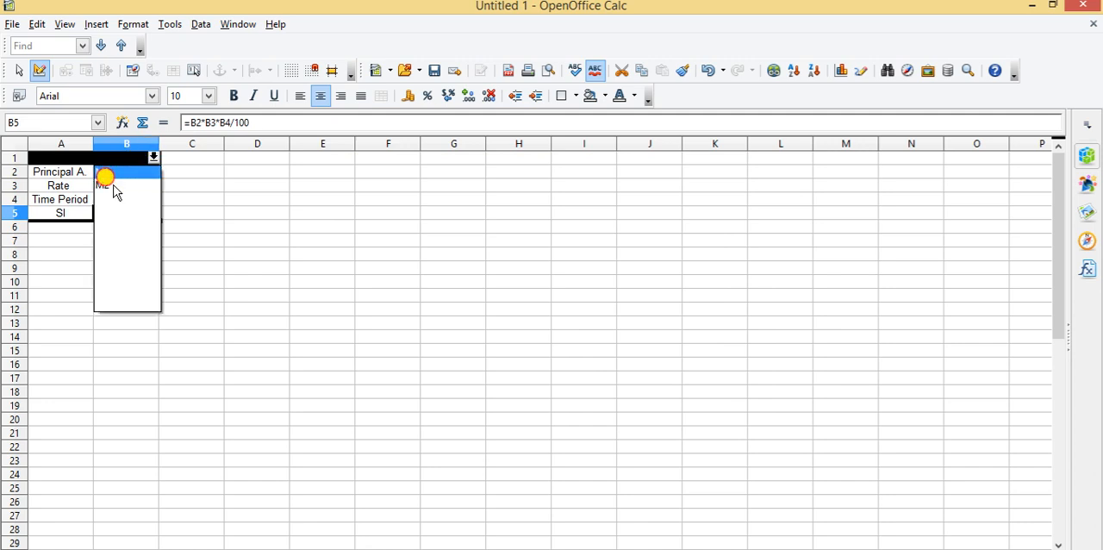
left_click(116, 185)
left_click(161, 270)
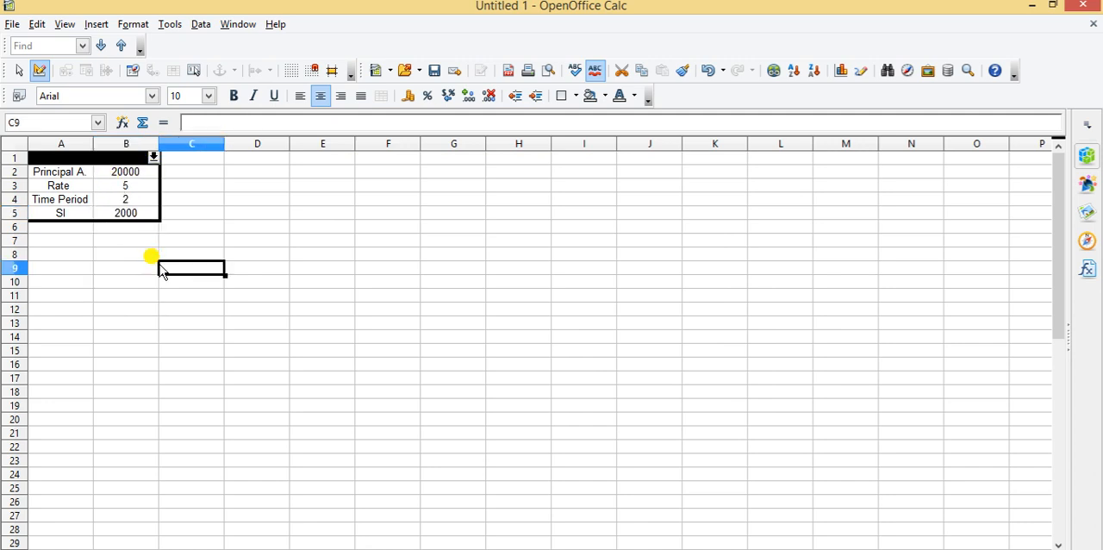
Set the principal amount in B2 to 10000
left_click(136, 178)
type("10000")
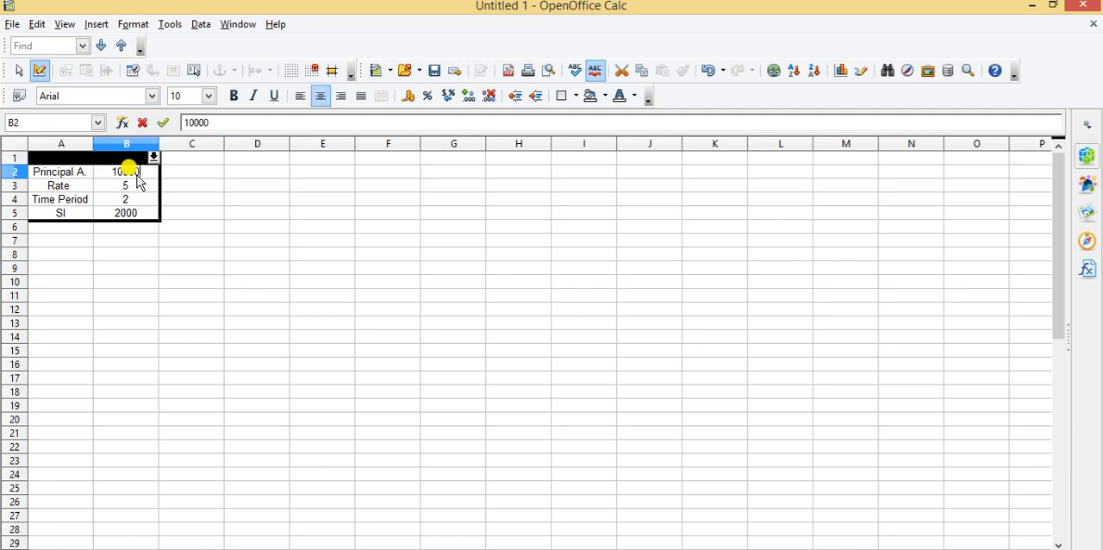
left_click(195, 284)
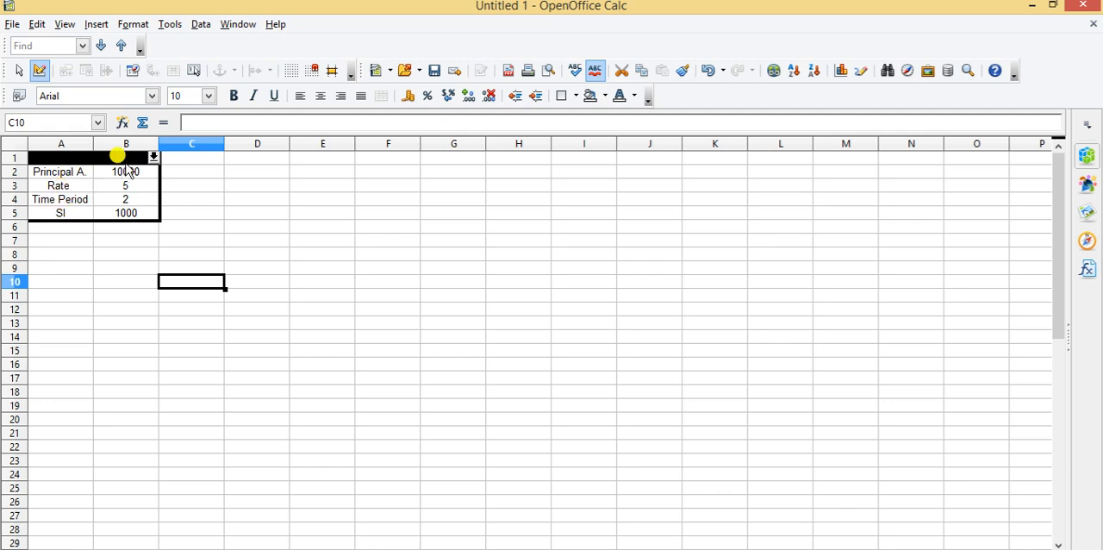
Start a new scenario for the range A2:B5 and name it M3
left_click(69, 172)
key("shift+Down")
key("shift+Down")
key("shift+Down")
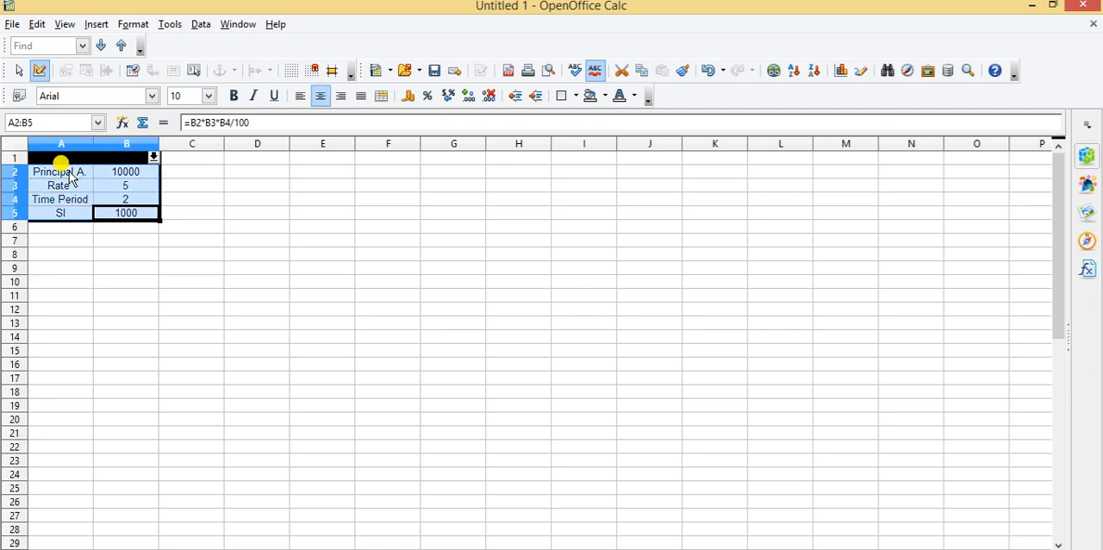
left_click(170, 26)
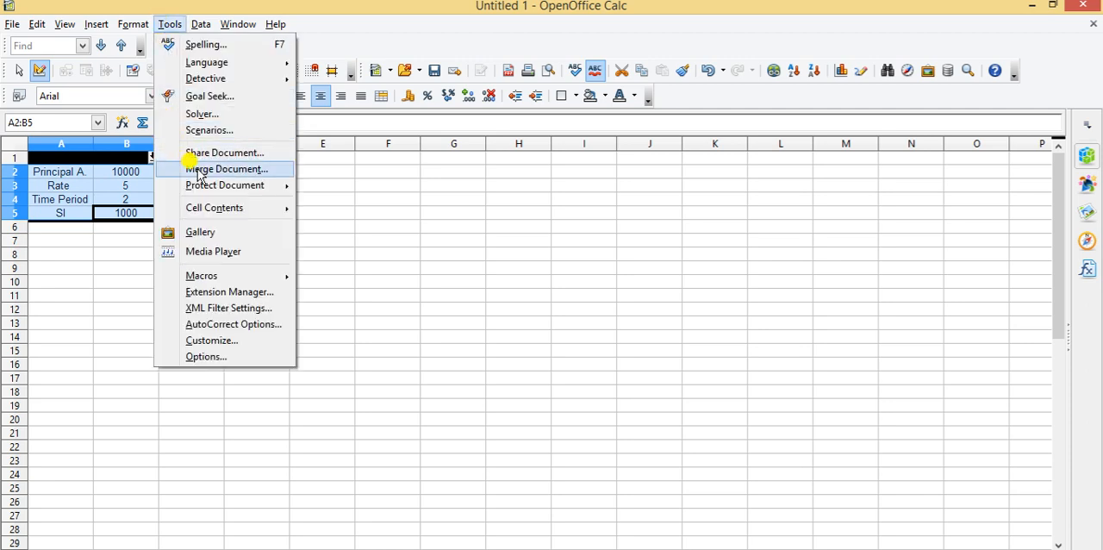
left_click(221, 131)
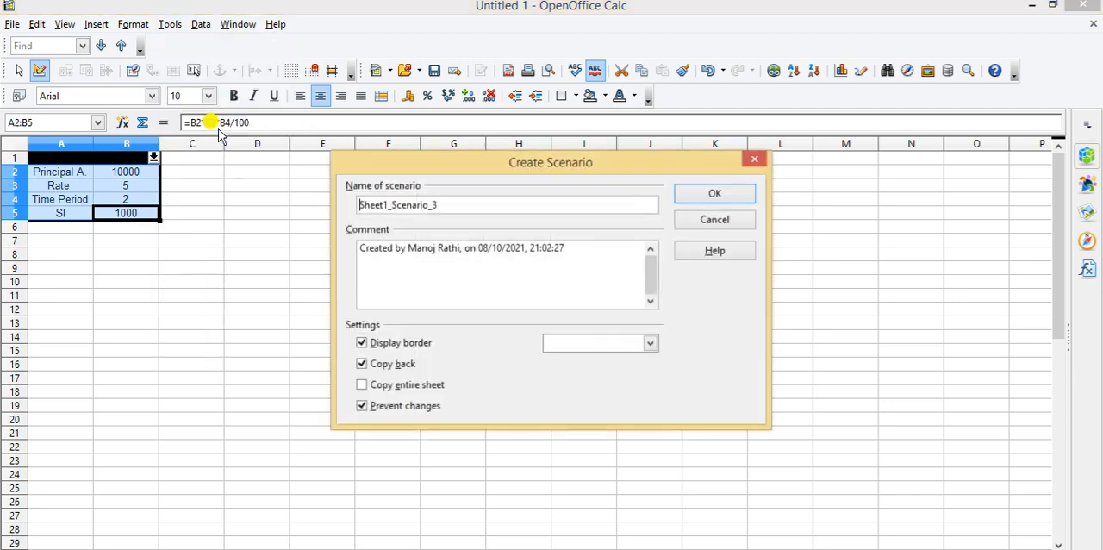
key("BackSpace")
key("BackSpace")
key("BackSpace")
key("BackSpace")
key("BackSpace")
key("BackSpace")
key("BackSpace")
key("BackSpace")
key("BackSpace")
key("BackSpace")
key("BackSpace")
key("BackSpace")
key("BackSpace")
key("BackSpace")
key("BackSpace")
key("BackSpace")
key("BackSpace")
type("M3")
Add P=10000, R=5% and T=2 on separate lines of the M3 comment and create the scenario with Copy back off
key("Tab")
key("Return")
type("P=10000")
key("Return")
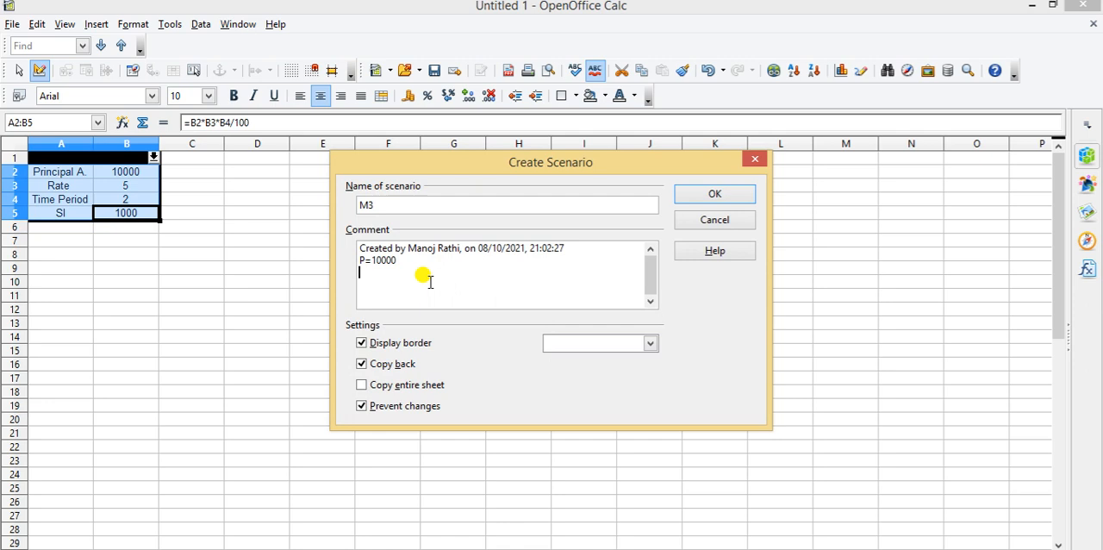
type("R=5%")
key("Return")
type("T=2")
left_click(362, 363)
left_click(718, 194)
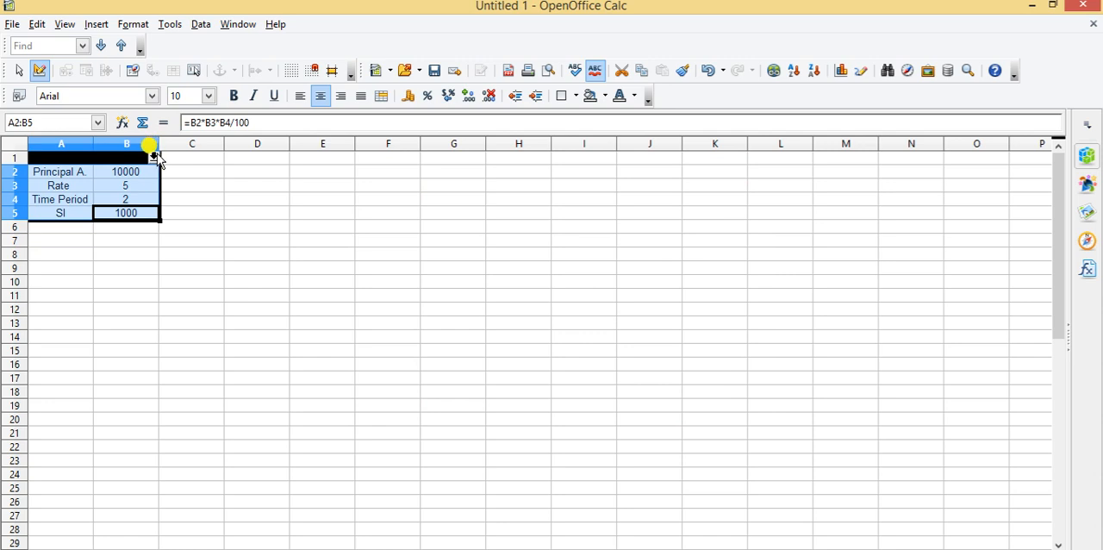
Apply scenarios M1, M2 and M3 to the table one after another to compare their values
left_click(154, 157)
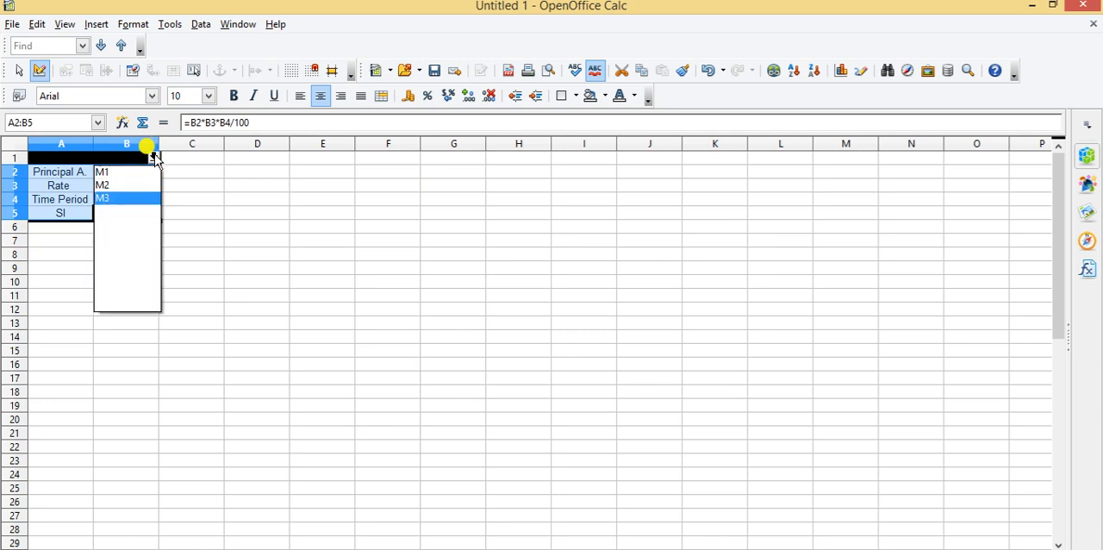
left_click(109, 176)
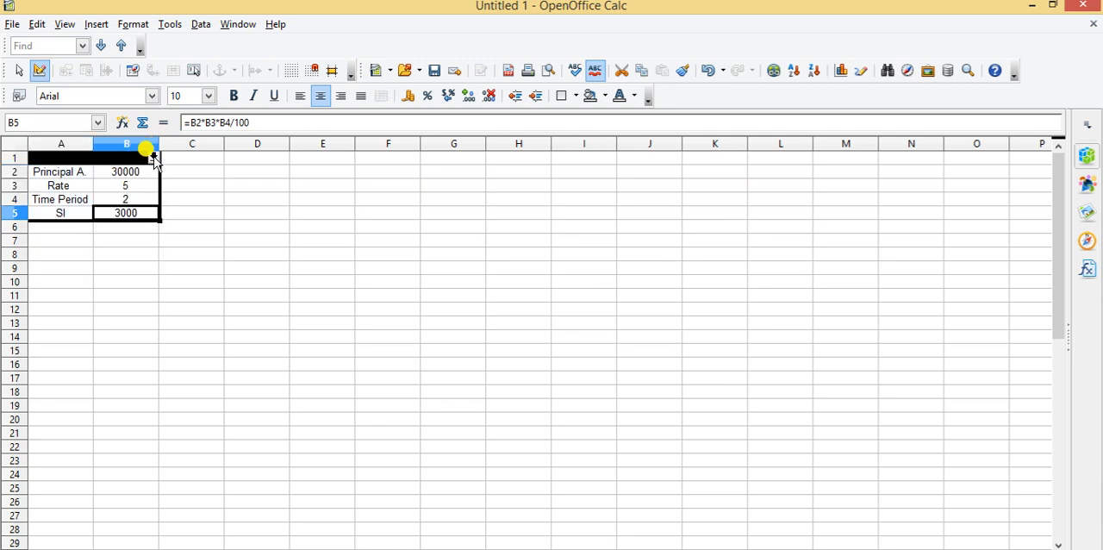
left_click(154, 158)
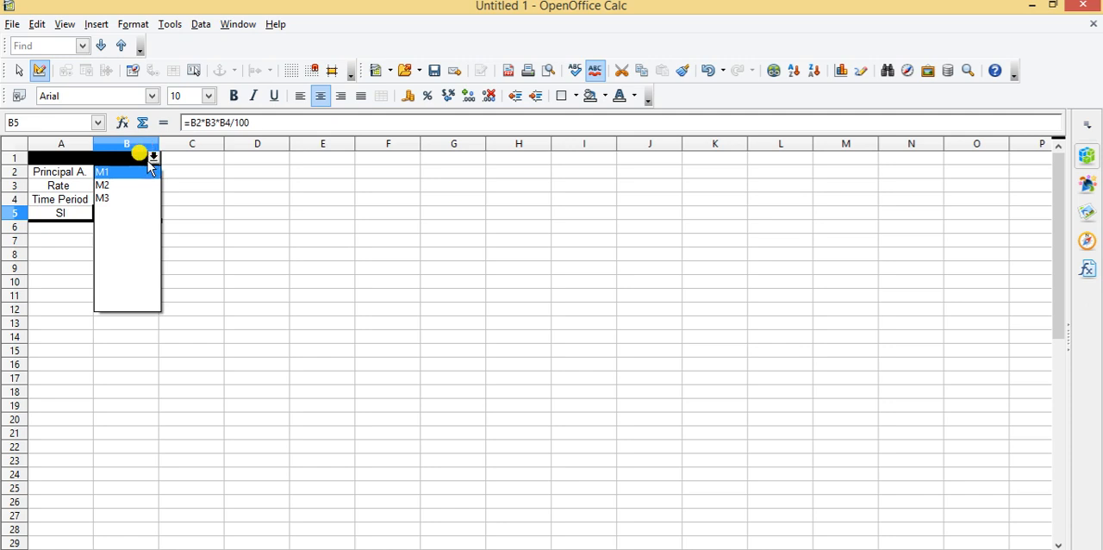
left_click(110, 182)
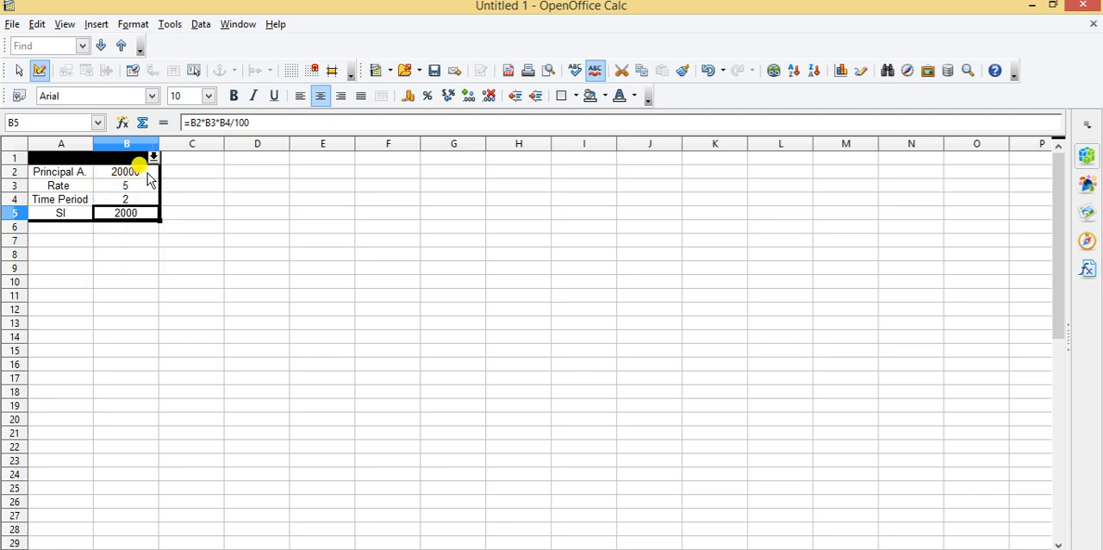
left_click(154, 157)
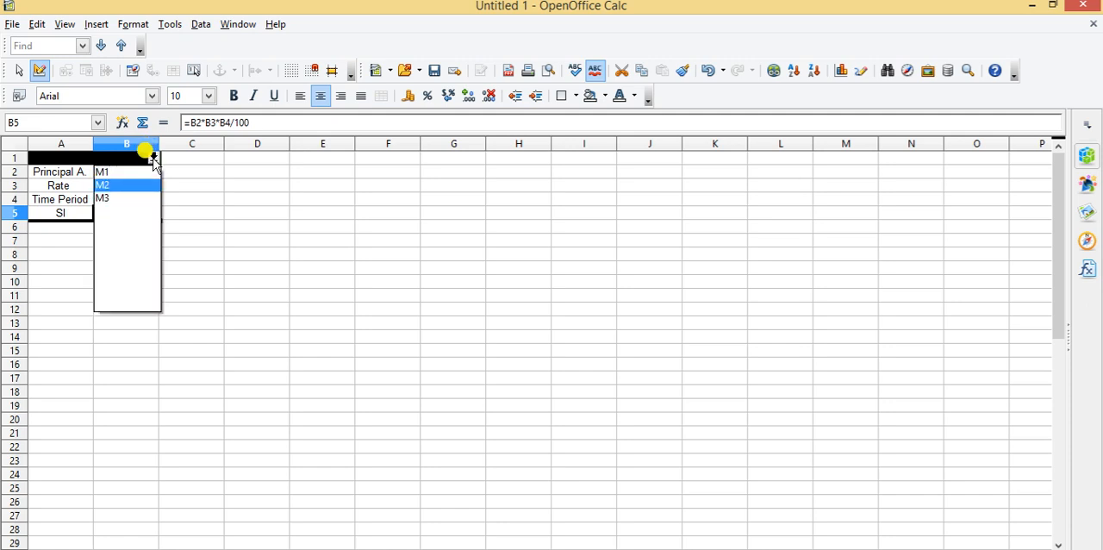
left_click(105, 201)
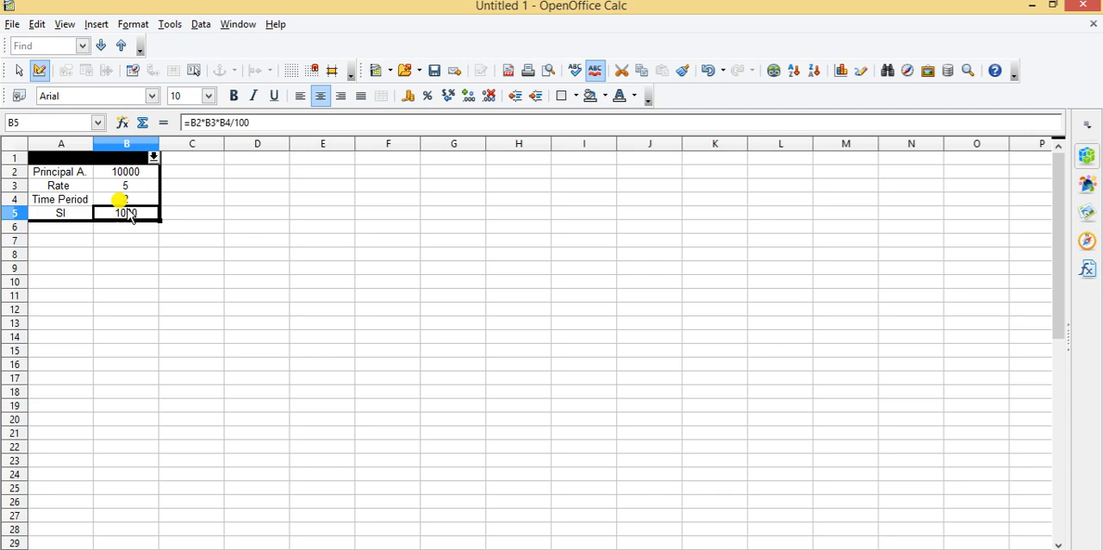
Set the interest rate in B3 to 10
left_click(128, 172)
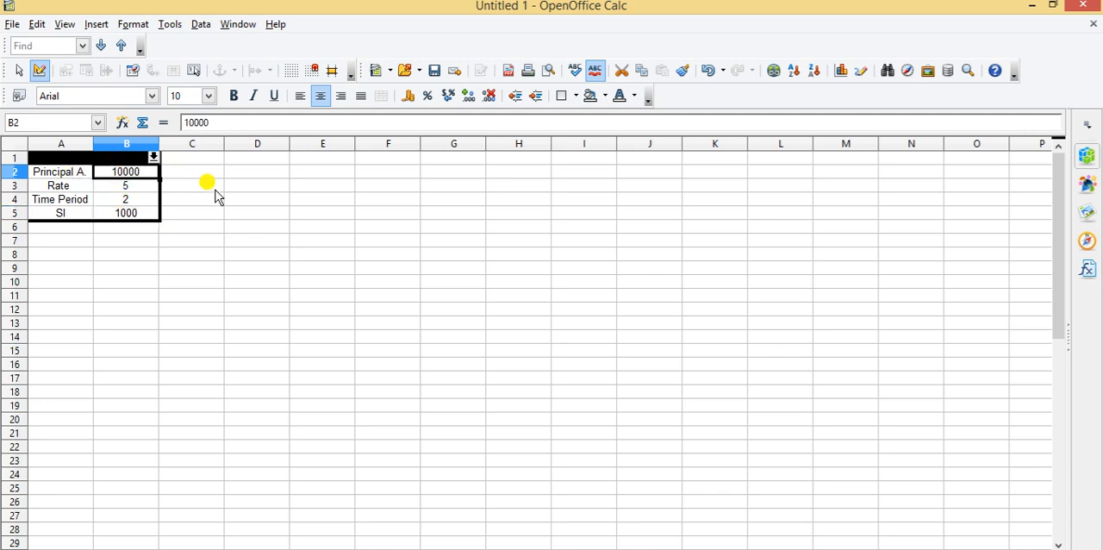
left_click(135, 185)
type("10")
left_click(181, 325)
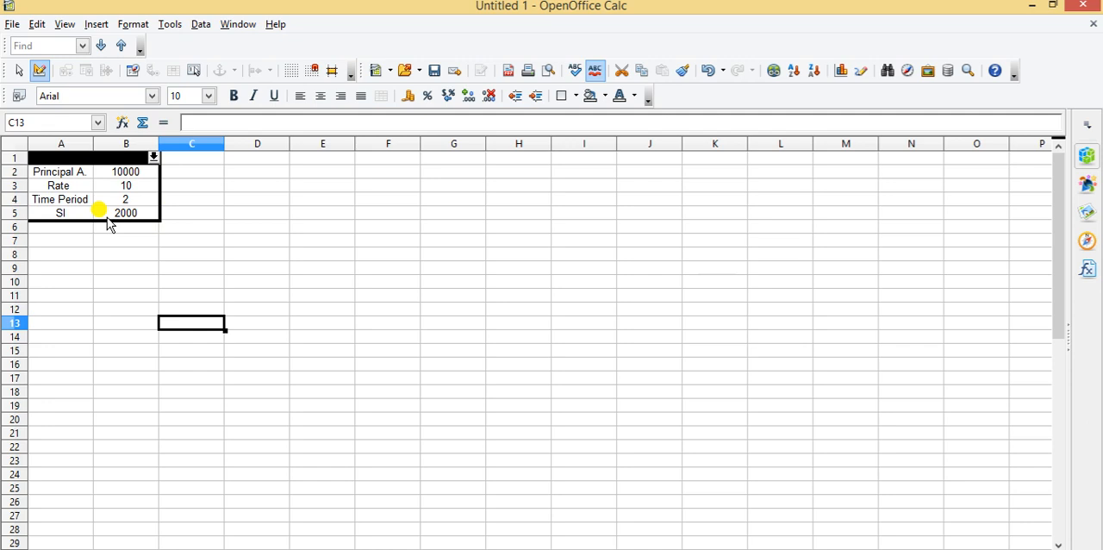
Start a new scenario for the range A2:B5 and name it M4
left_click(69, 175)
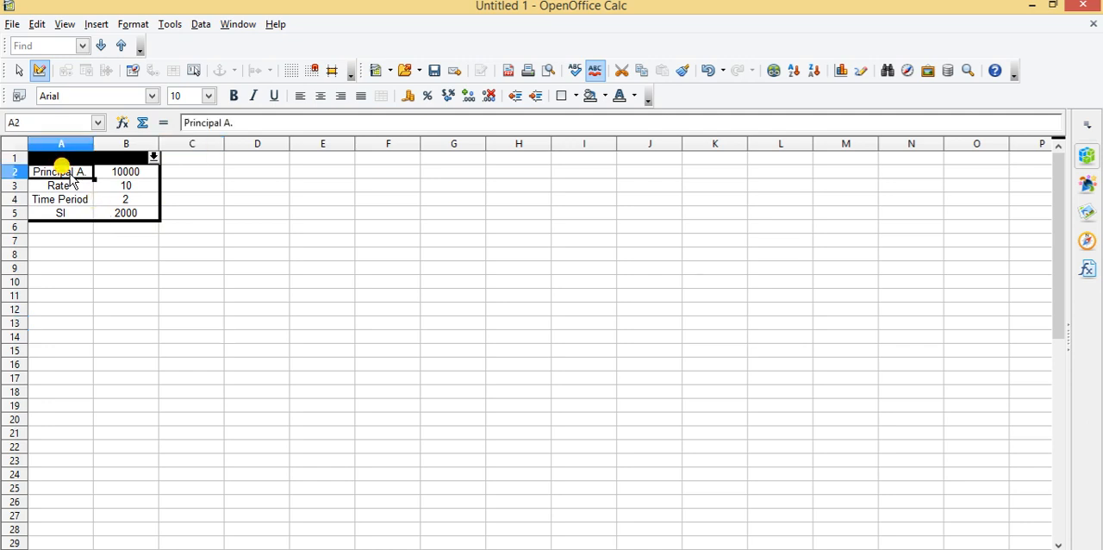
key("shift+Down")
key("shift+Down")
key("shift+Down")
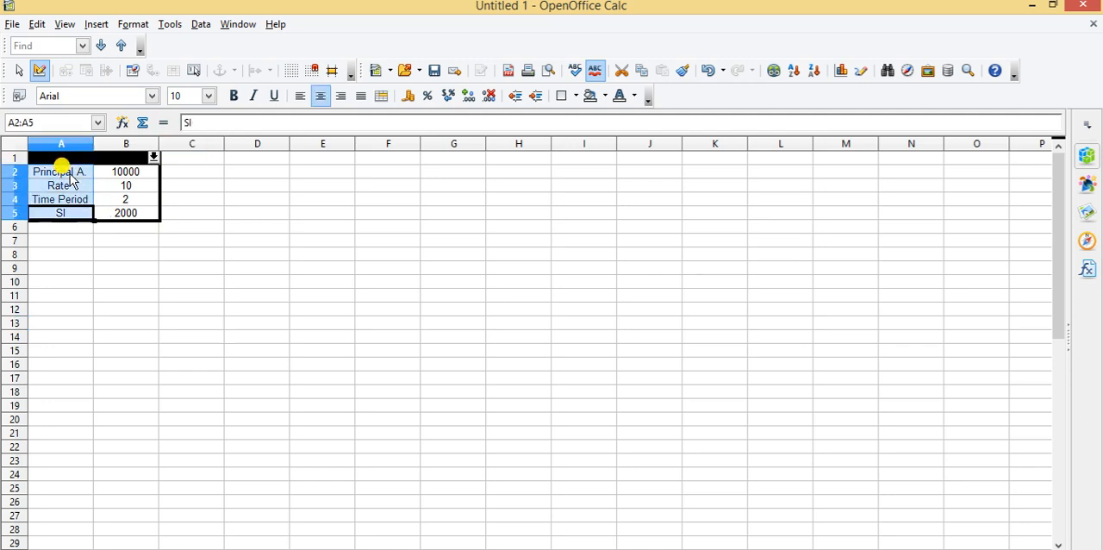
key("shift+Right")
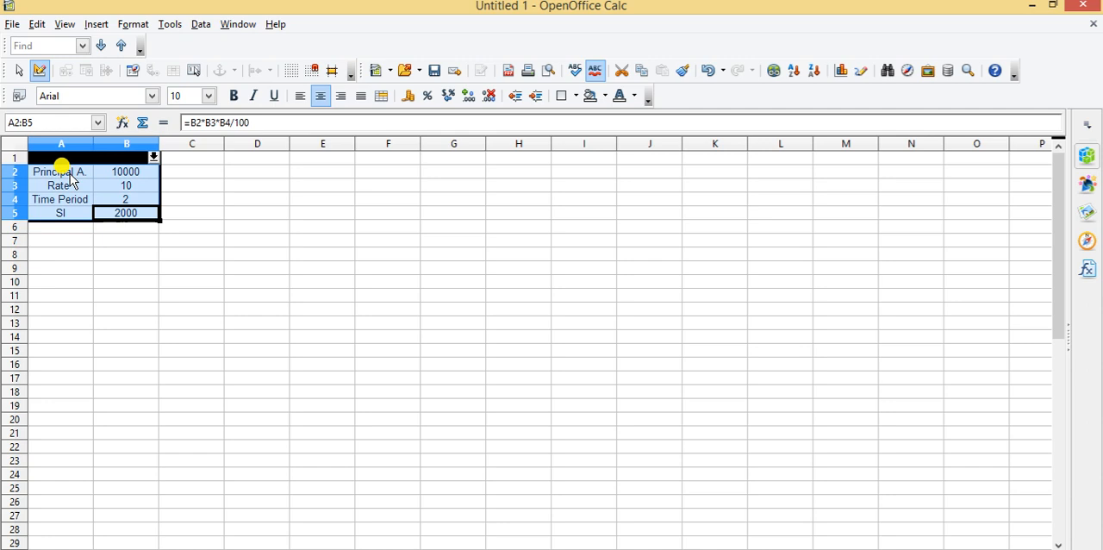
left_click(170, 24)
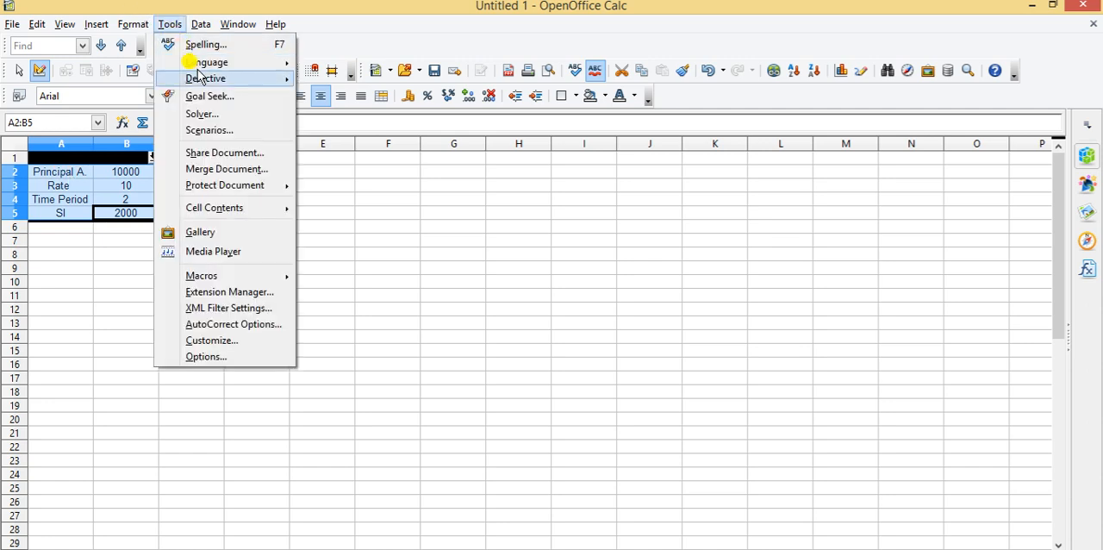
left_click(226, 134)
left_click(455, 205)
key("BackSpace")
key("BackSpace")
key("BackSpace")
key("BackSpace")
key("BackSpace")
key("BackSpace")
key("BackSpace")
key("BackSpace")
key("BackSpace")
key("BackSpace")
key("BackSpace")
key("BackSpace")
key("BackSpace")
key("BackSpace")
key("BackSpace")
key("BackSpace")
key("BackSpace")
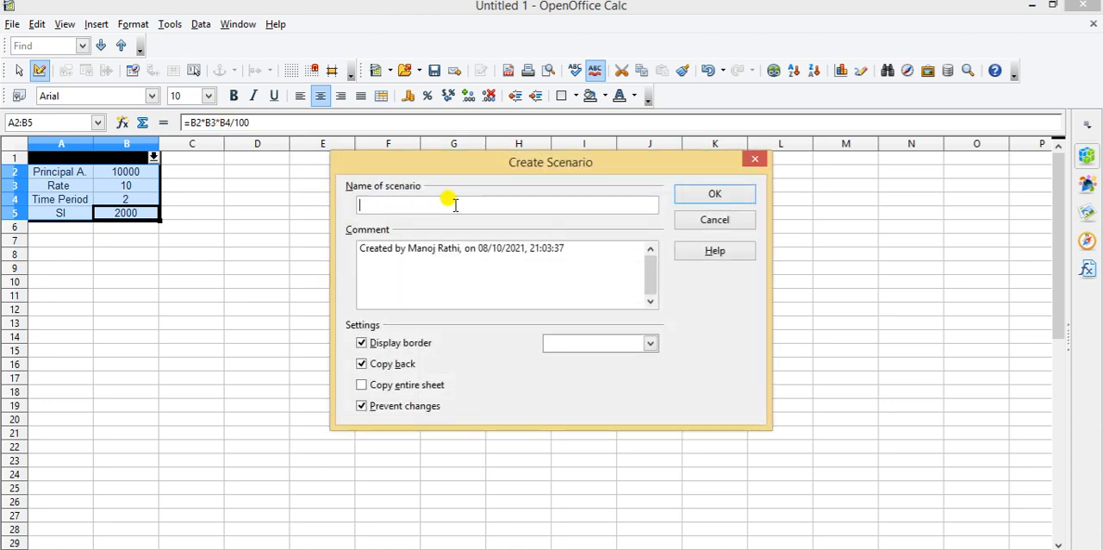
type("M4")
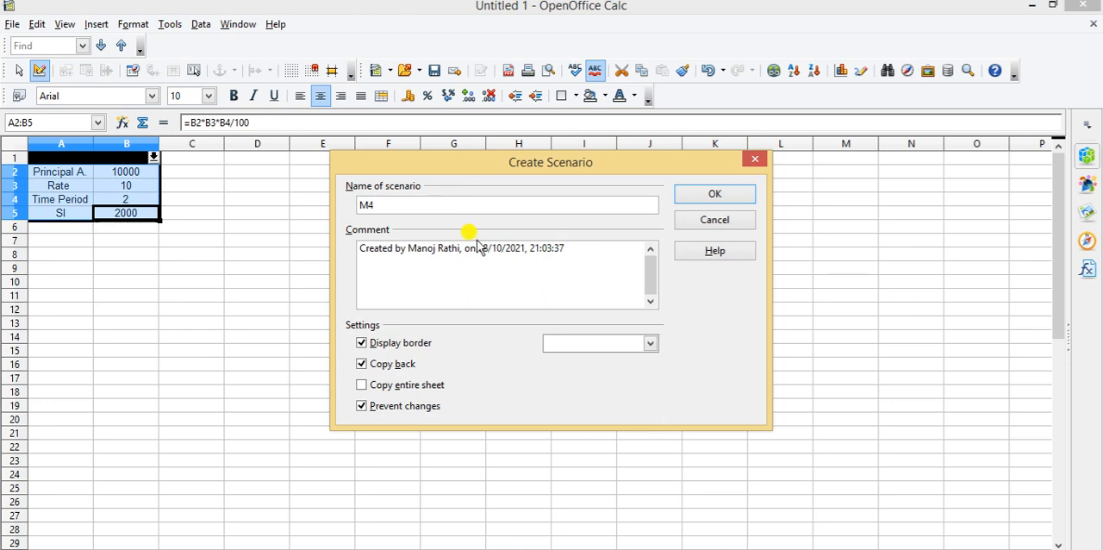
Add P=10000, R=10 and T=2 on separate lines below the existing text in the M4 scenario comment
left_click(582, 247)
key("Return")
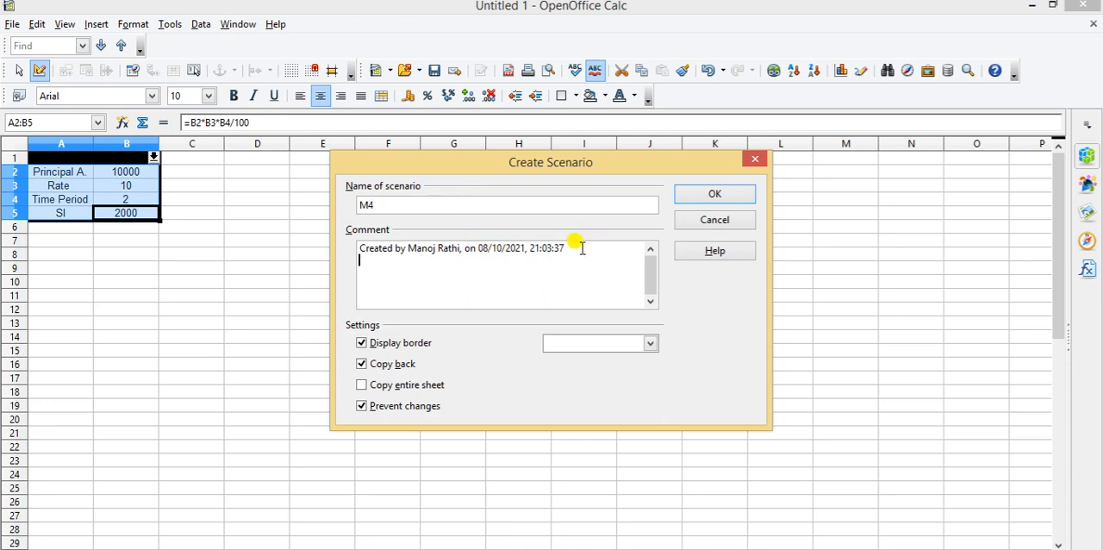
type("P=10000")
key("Return")
type("R=10")
key("Return")
type("T=2")
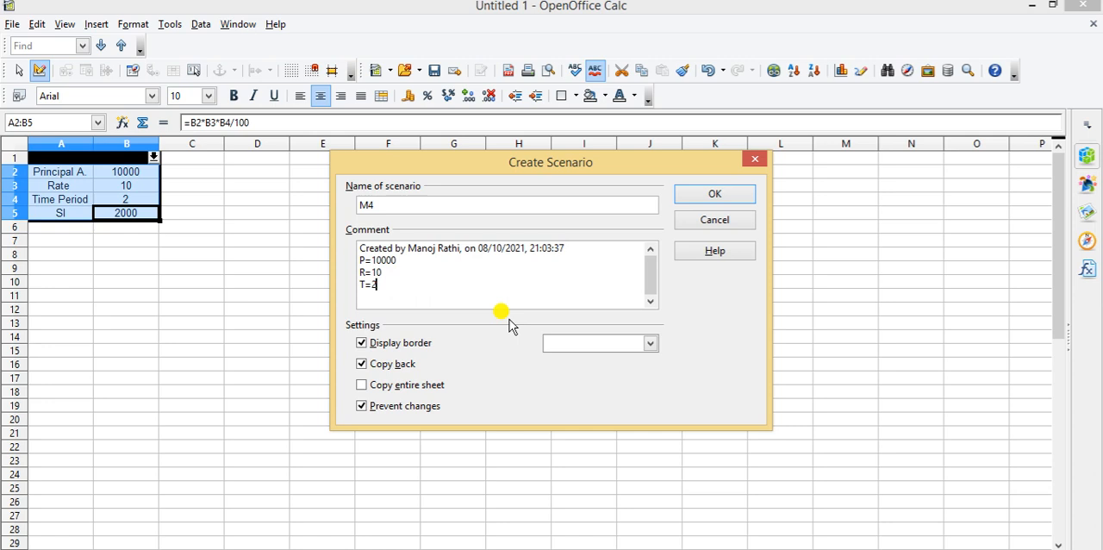
Turn off Copy back, set the display border colour to Pink, and create the M4 scenario
left_click(361, 364)
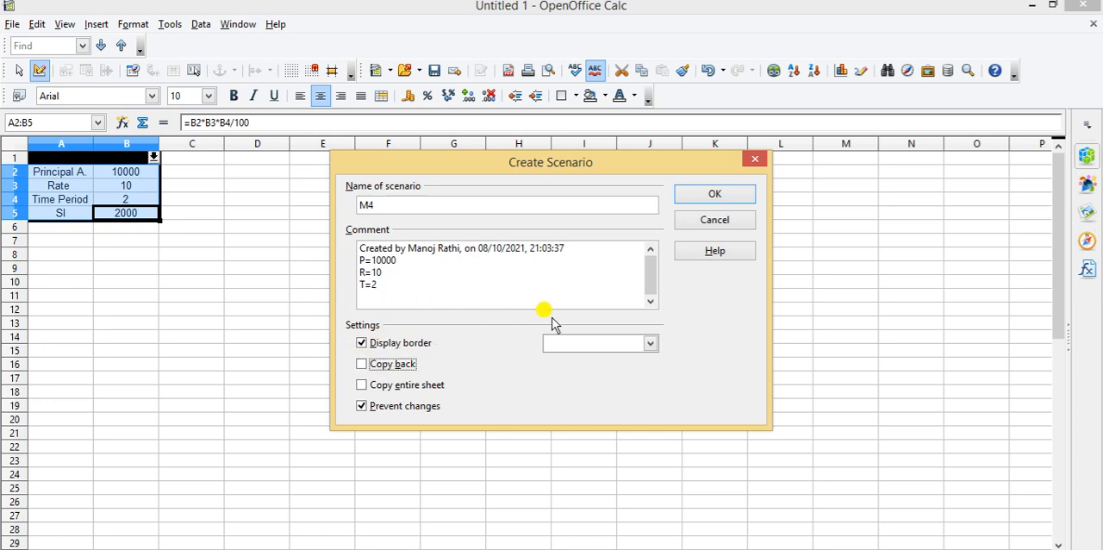
left_click(651, 344)
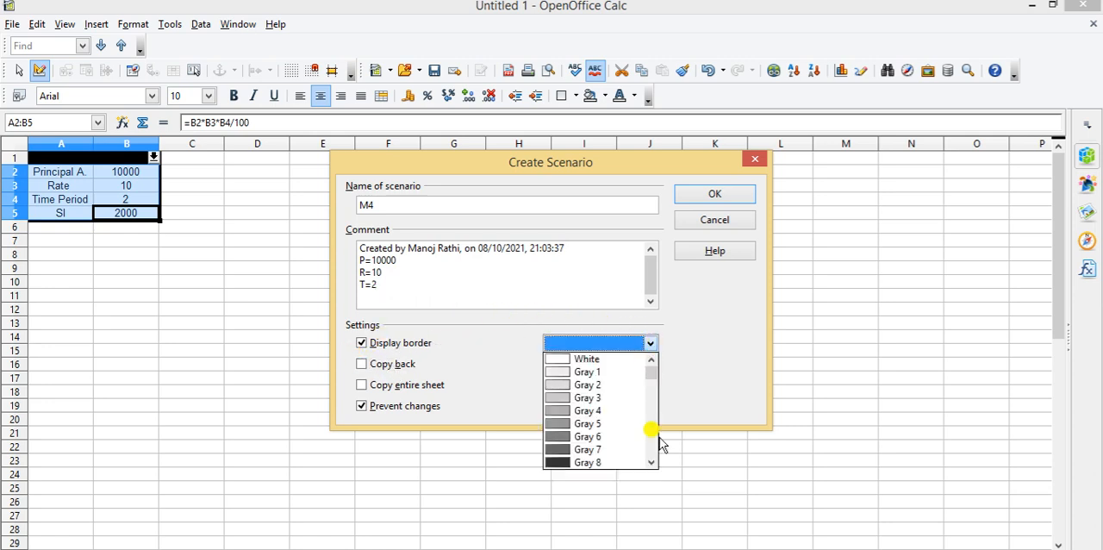
left_click(651, 462)
scroll(651, 462, "down", 2)
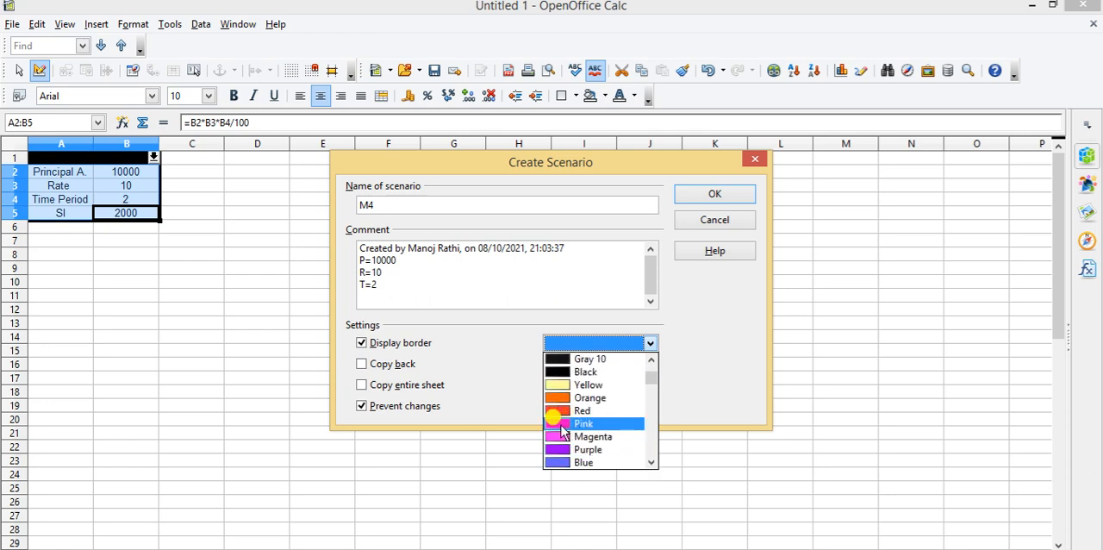
left_click(569, 425)
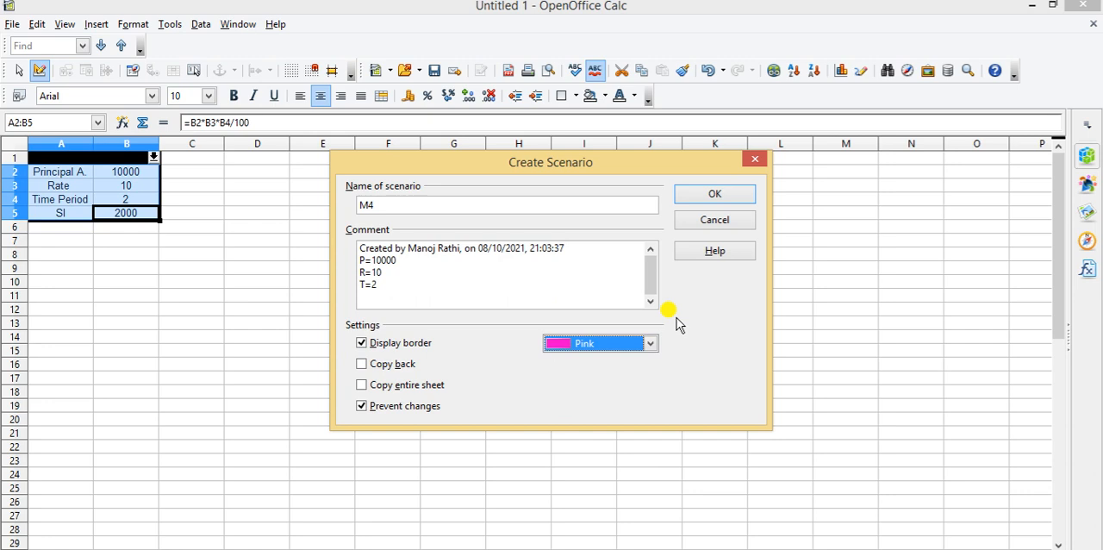
left_click(695, 195)
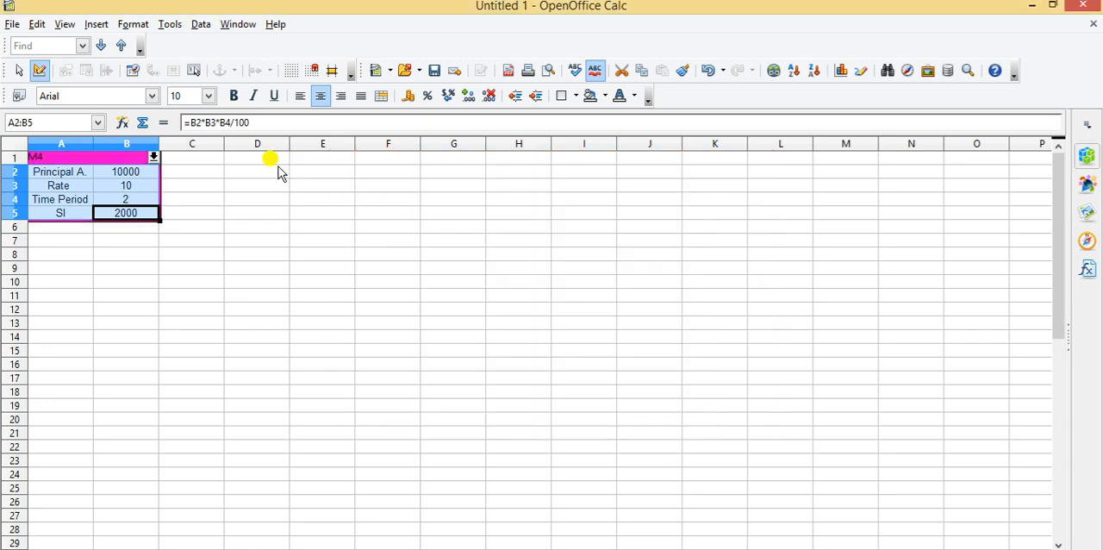
Apply scenarios M1, M2, M3 and M4 to the table one after another to compare their simple interest
left_click(153, 157)
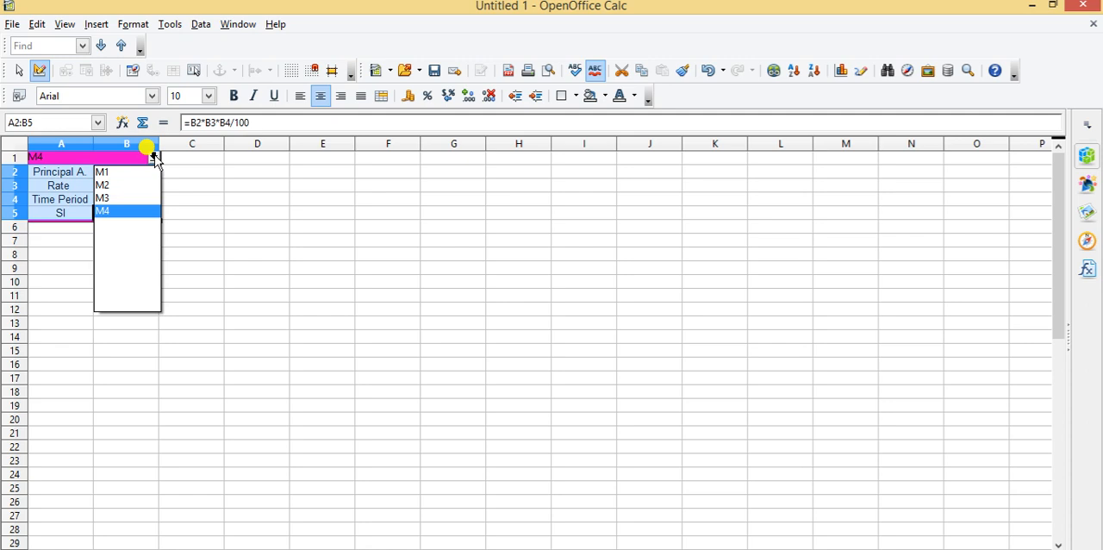
left_click(110, 177)
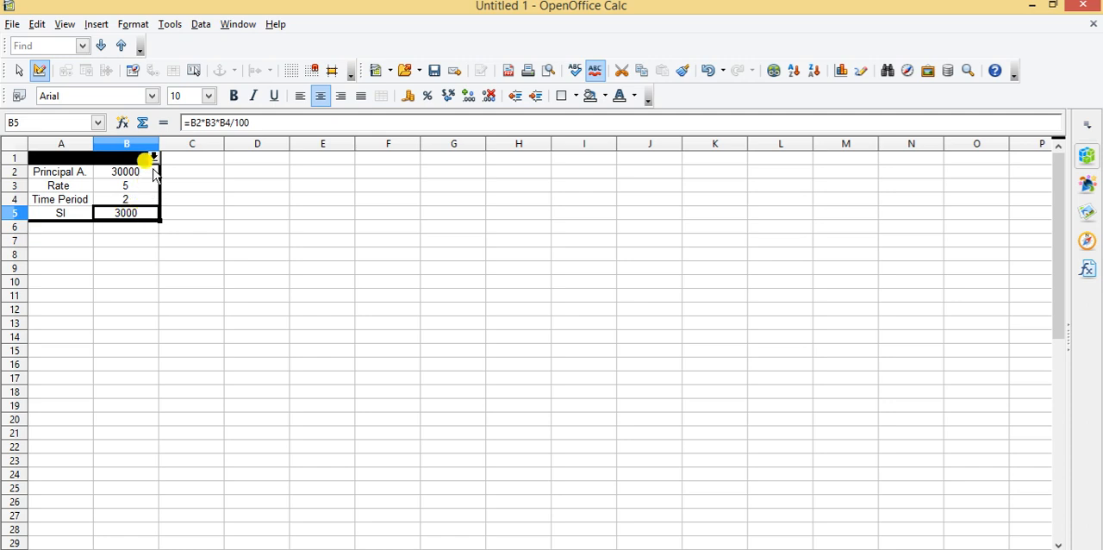
left_click(154, 159)
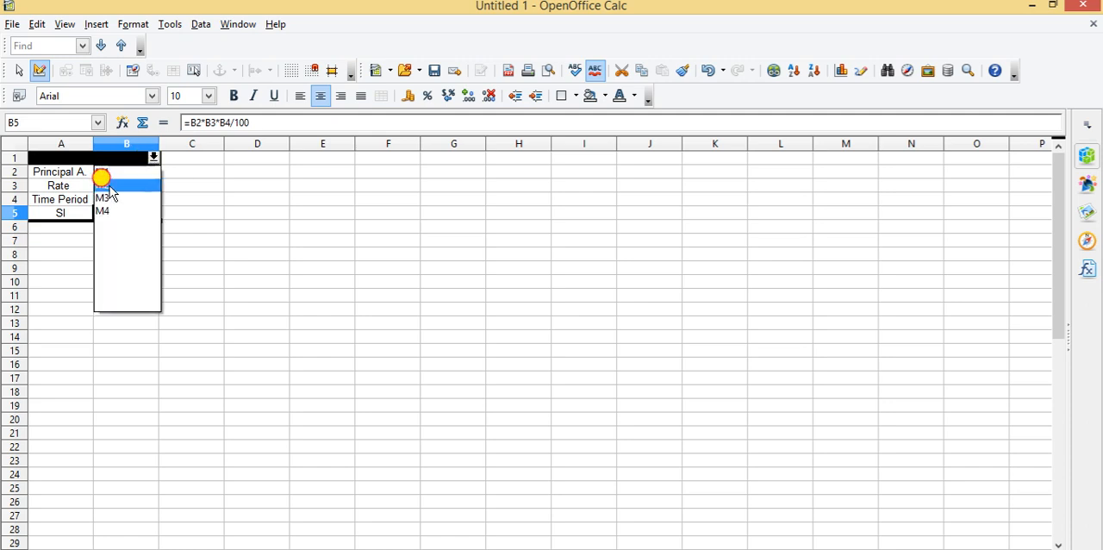
left_click(101, 177)
left_click(152, 157)
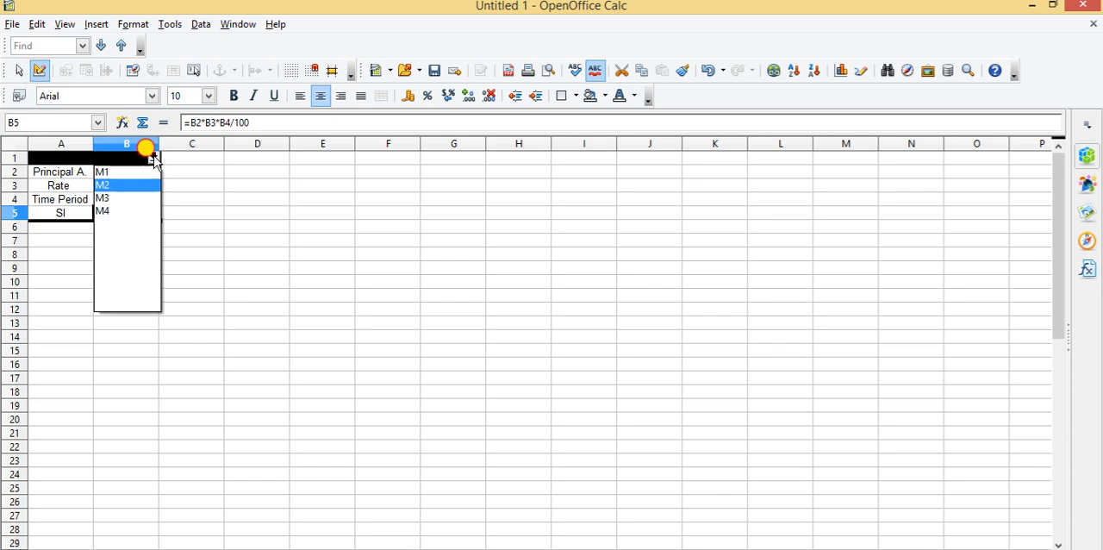
left_click(103, 197)
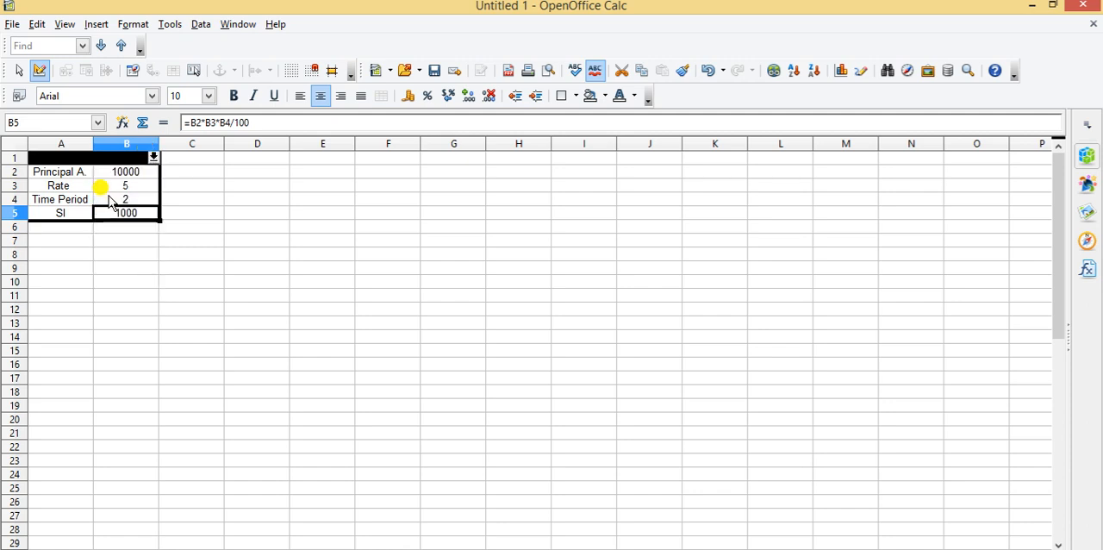
left_click(153, 158)
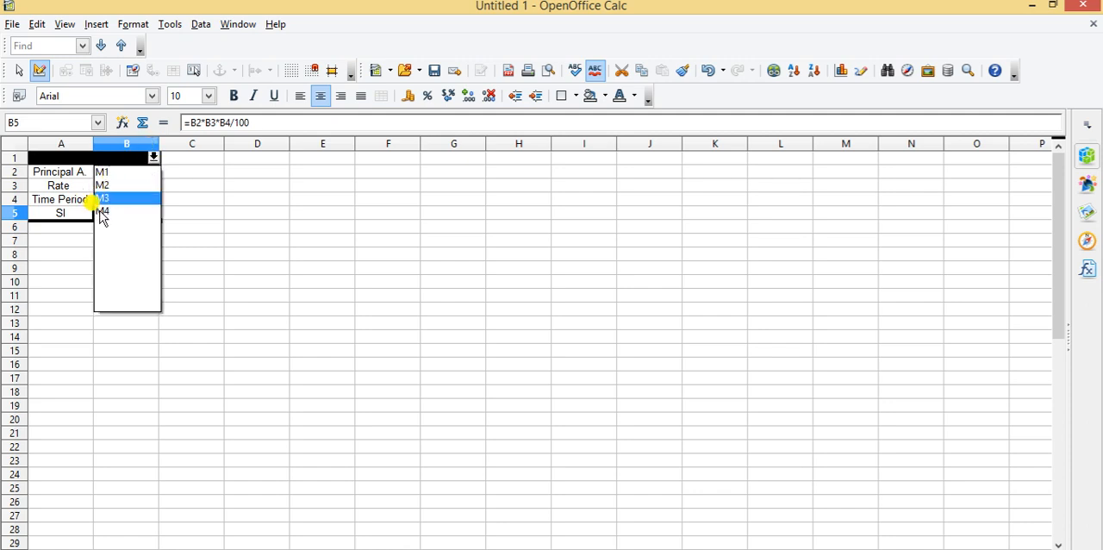
left_click(102, 214)
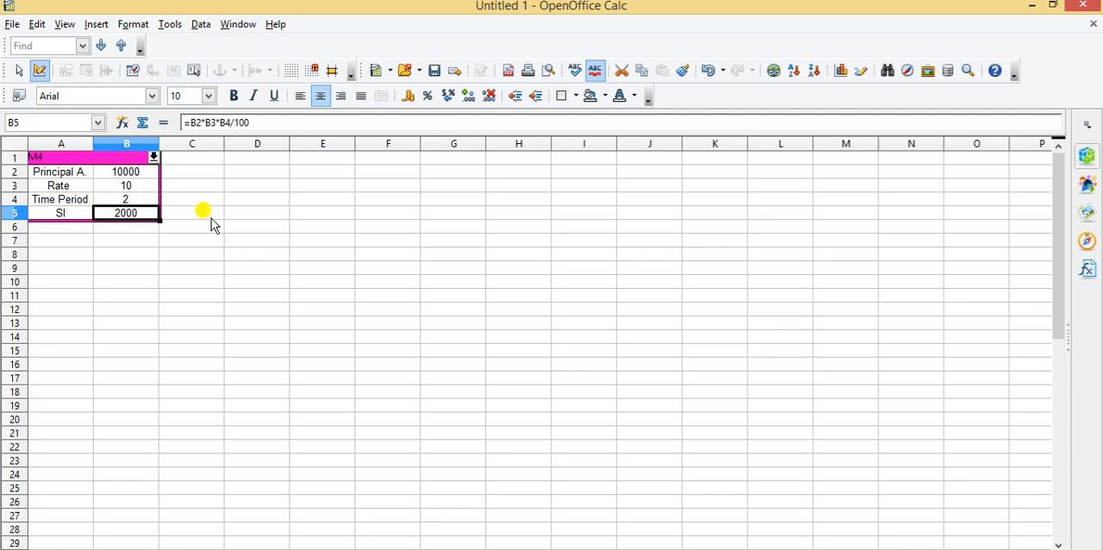